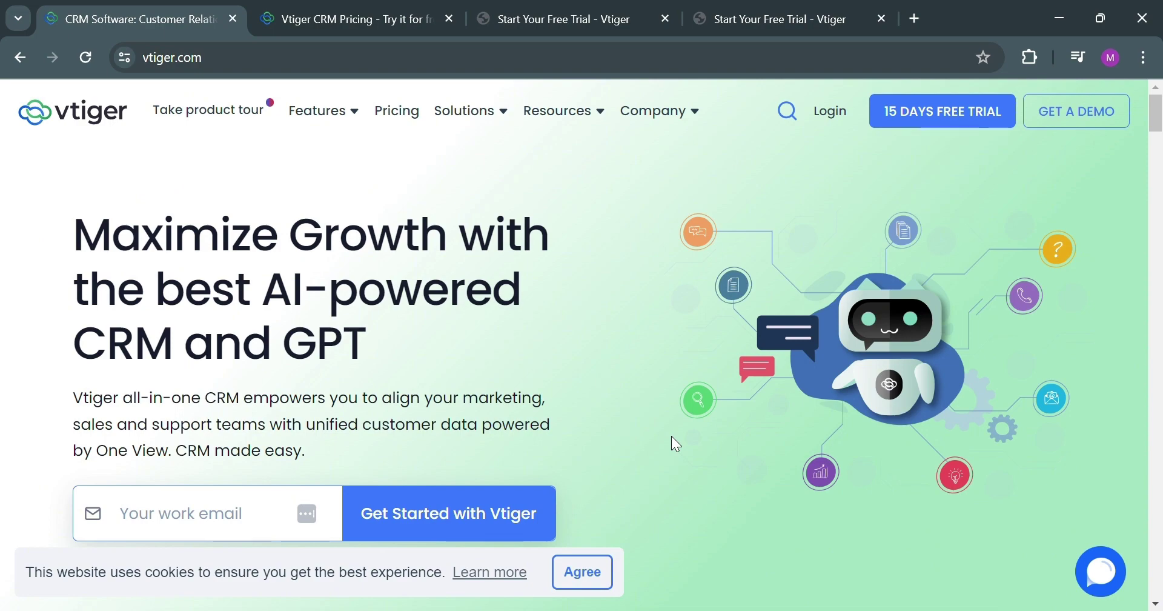
Scroll down the vtiger.com home page and Agree to the cookie banner.
{"action": "scroll", "coordinate": [671, 436], "scroll_direction": "down", "scroll_amount": 10}
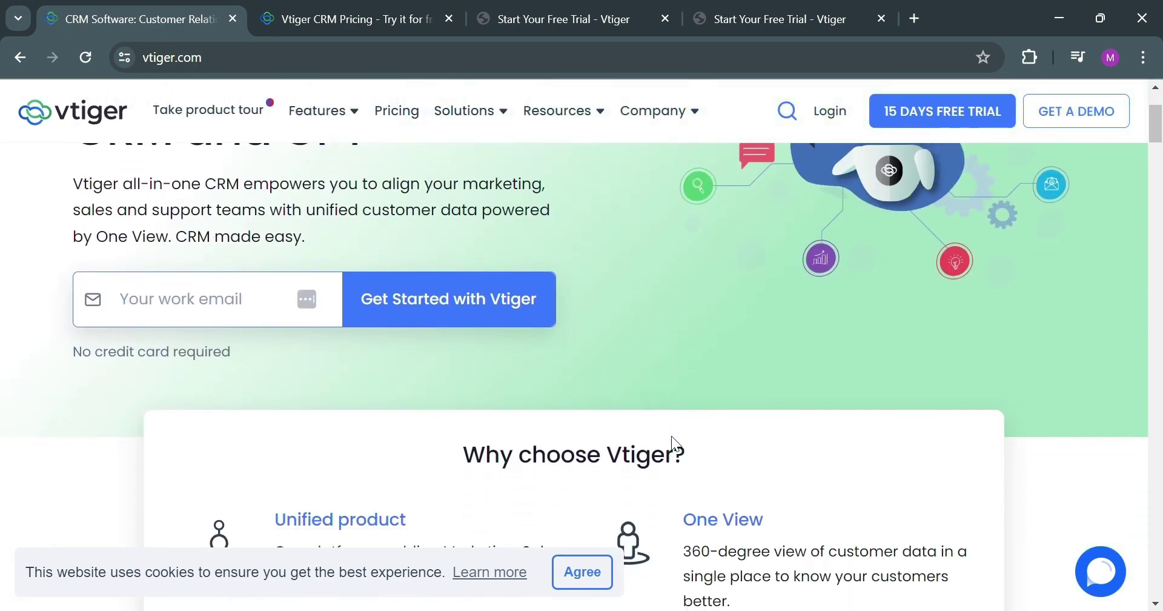
{"action": "scroll", "coordinate": [671, 435], "scroll_direction": "down", "scroll_amount": 15}
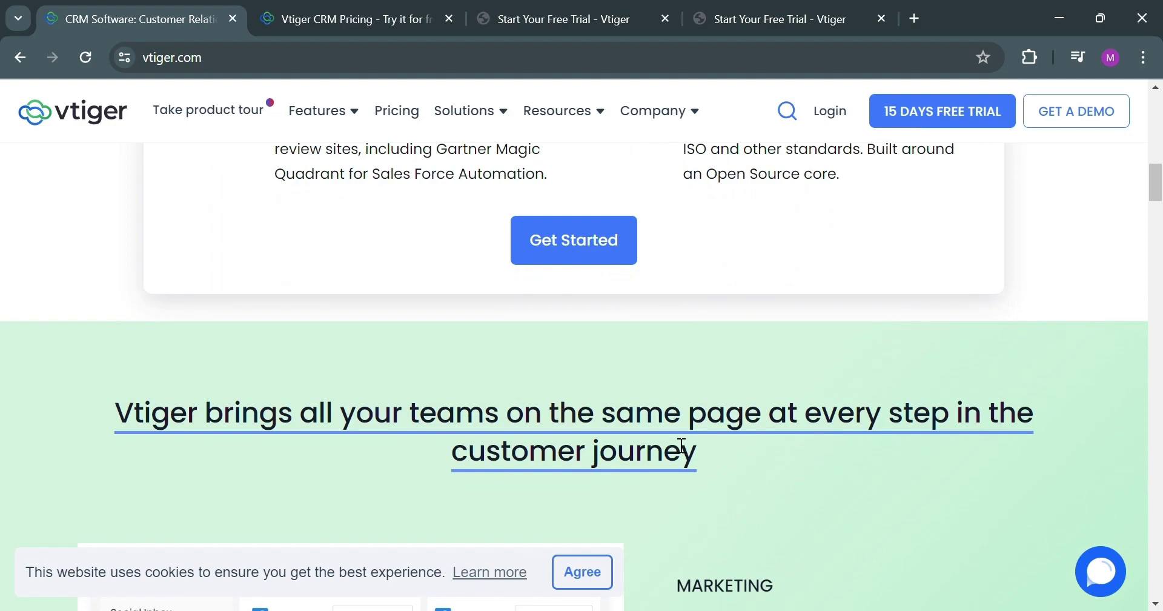
{"action": "scroll", "coordinate": [671, 435], "scroll_direction": "down", "scroll_amount": 15}
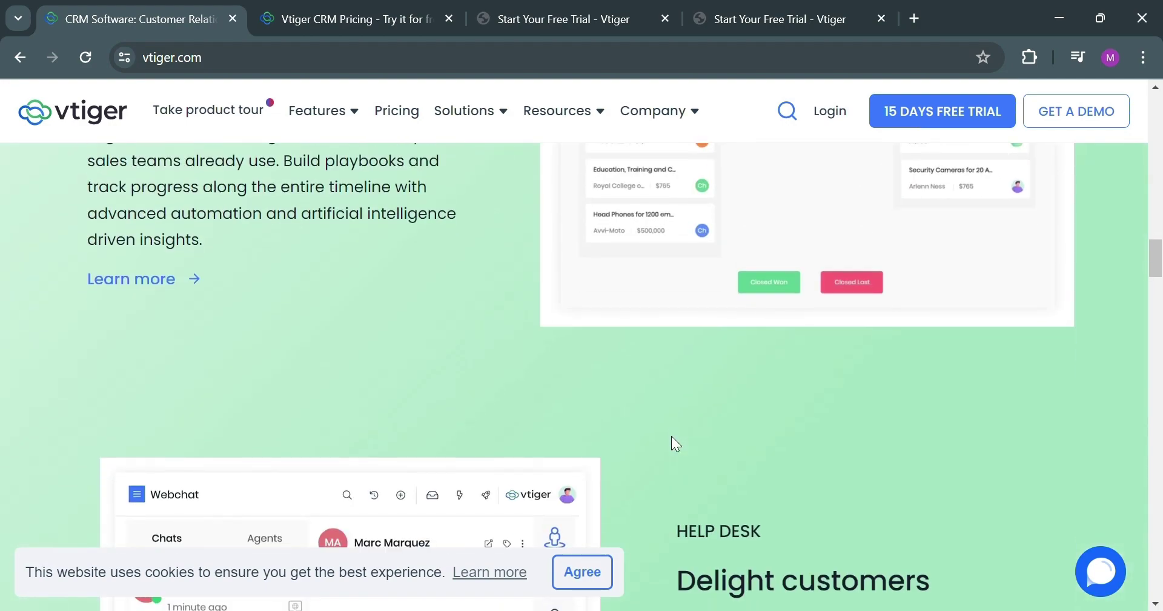
{"action": "scroll", "coordinate": [671, 436], "scroll_direction": "down", "scroll_amount": 12}
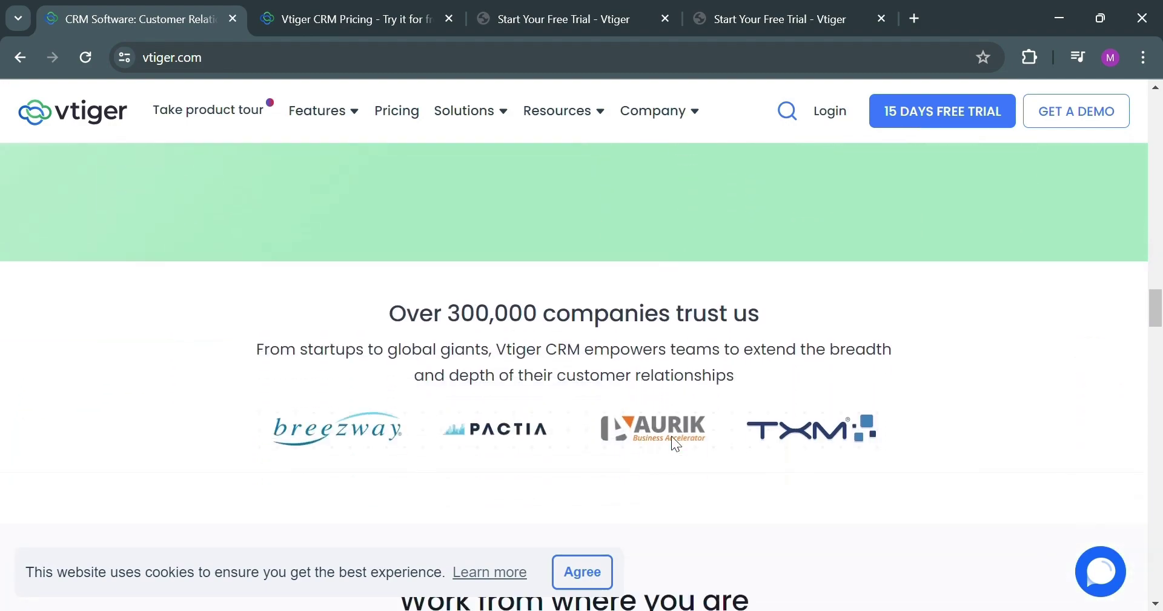
{"action": "scroll", "coordinate": [671, 435], "scroll_direction": "down", "scroll_amount": 2}
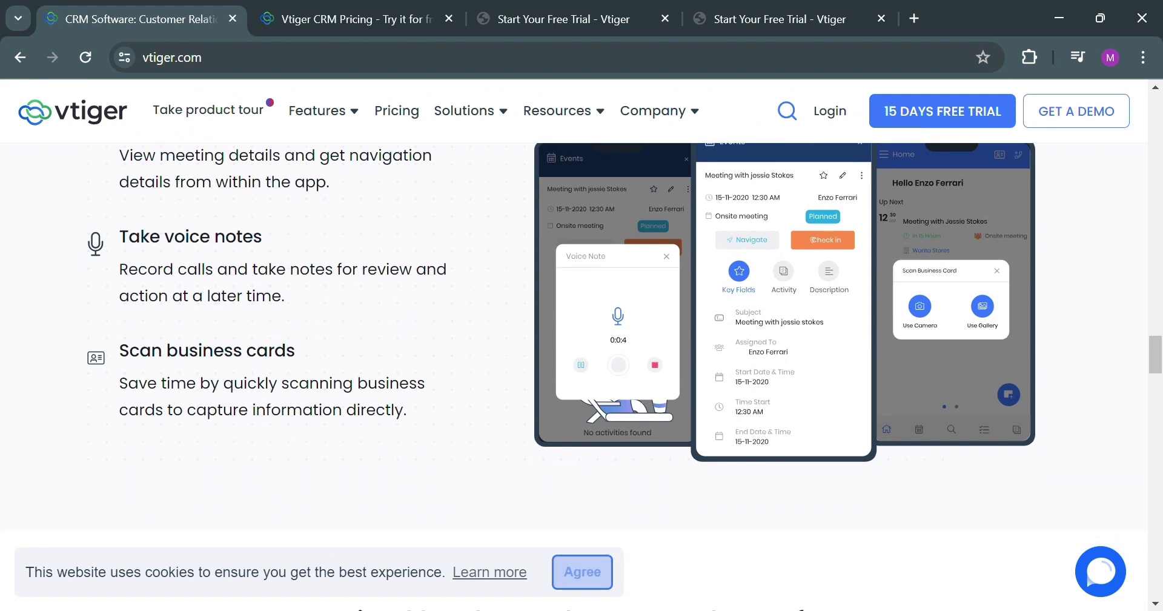
{"action": "left_click", "coordinate": [600, 591]}
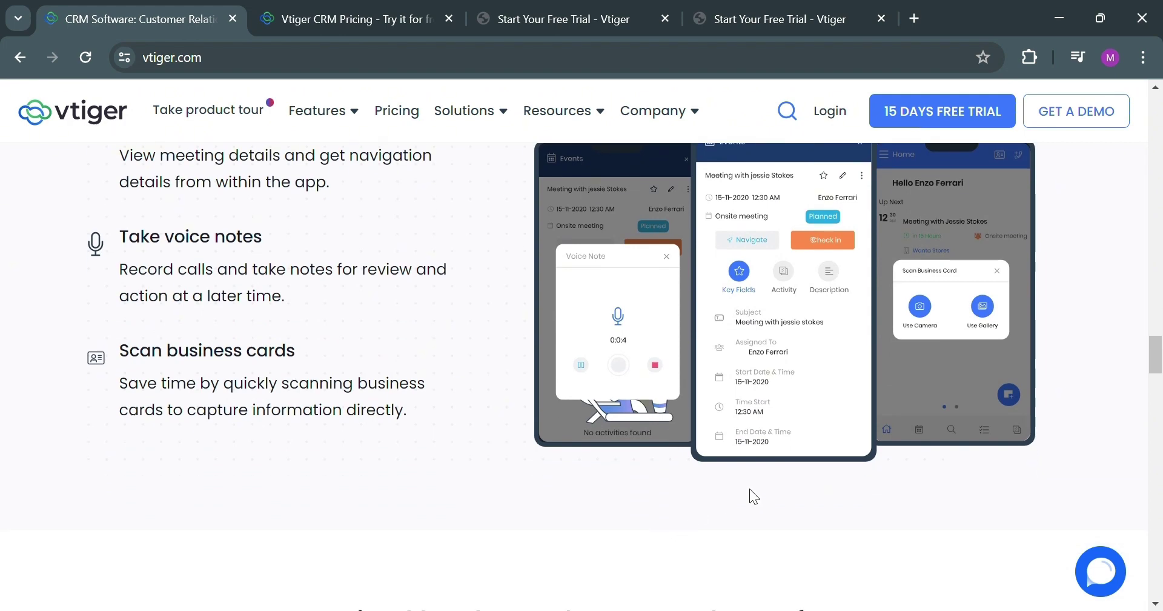
{"action": "scroll", "coordinate": [608, 526], "scroll_direction": "down", "scroll_amount": 6}
{"action": "scroll", "coordinate": [608, 525], "scroll_direction": "down", "scroll_amount": 10}
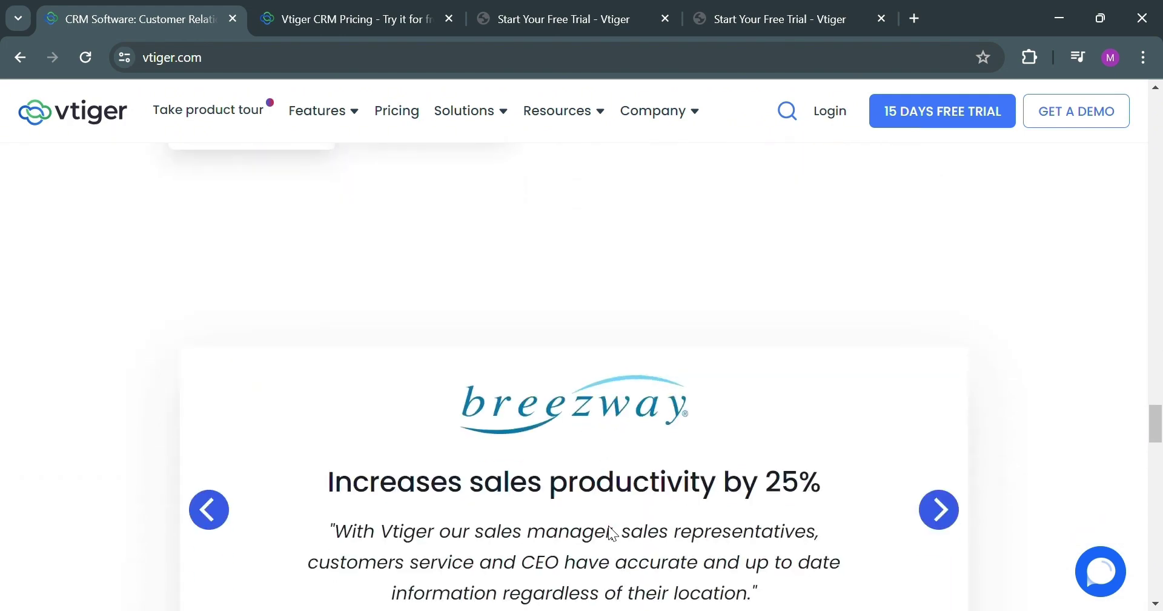
{"action": "scroll", "coordinate": [608, 525], "scroll_direction": "down", "scroll_amount": 15}
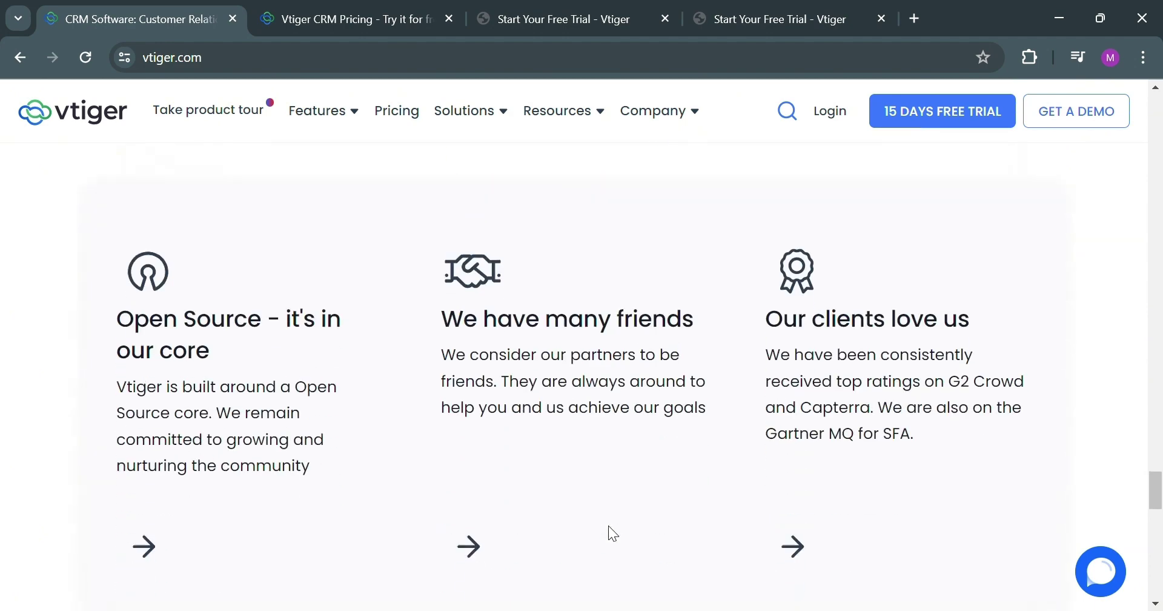
{"action": "scroll", "coordinate": [617, 536], "scroll_direction": "down", "scroll_amount": 4}
{"action": "scroll", "coordinate": [609, 532], "scroll_direction": "up", "scroll_amount": 11}
{"action": "scroll", "coordinate": [612, 532], "scroll_direction": "up", "scroll_amount": 8}
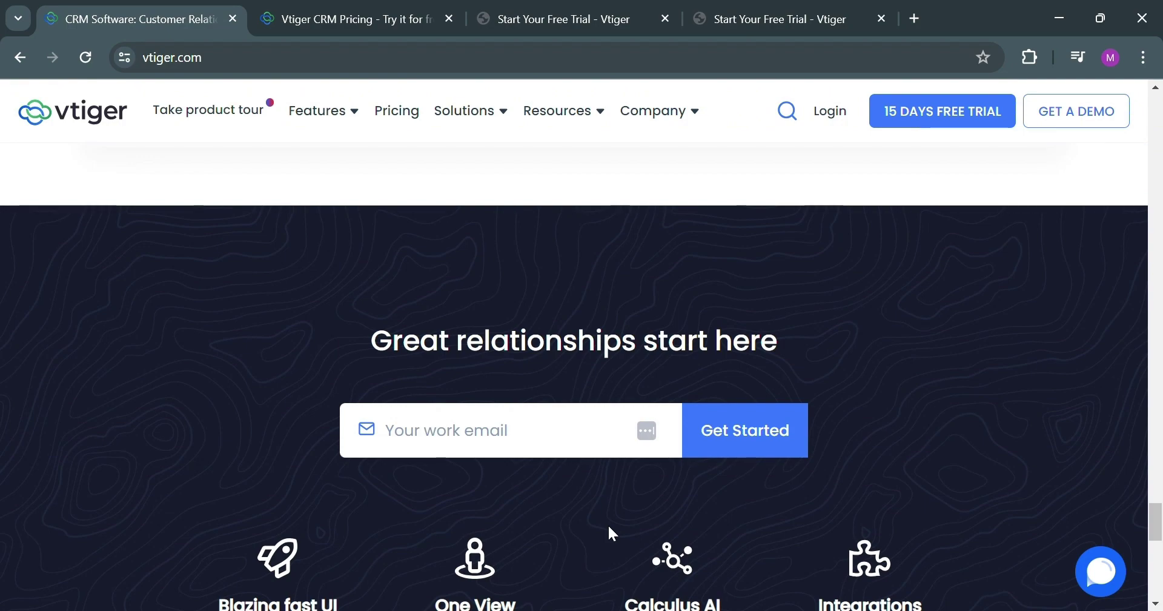
{"action": "scroll", "coordinate": [608, 525], "scroll_direction": "up", "scroll_amount": 11}
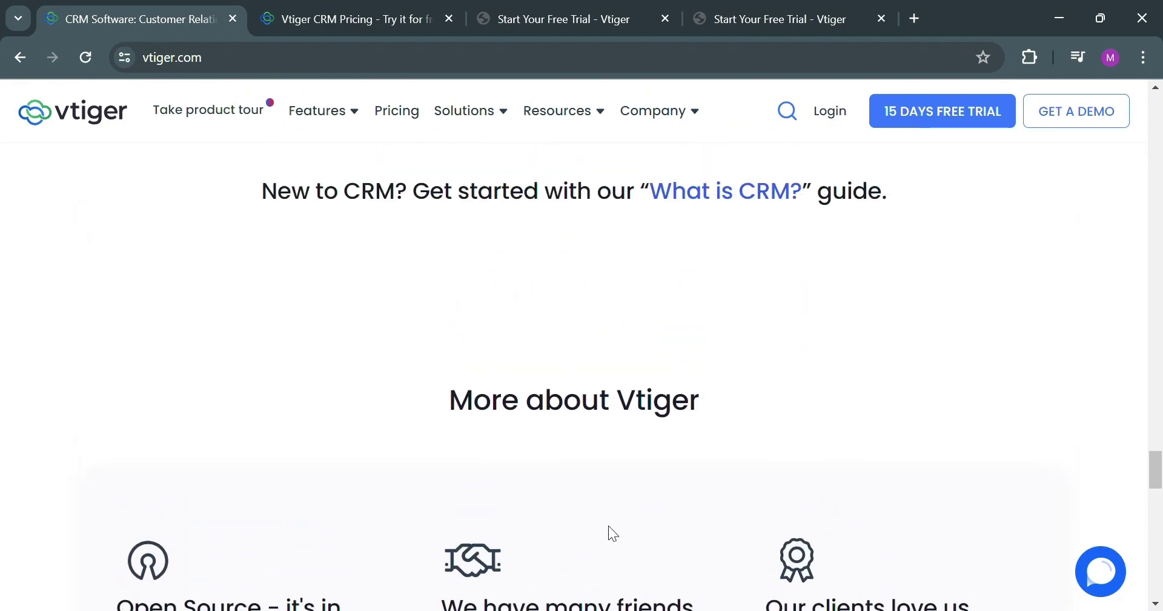
{"action": "scroll", "coordinate": [619, 534], "scroll_direction": "up", "scroll_amount": 10}
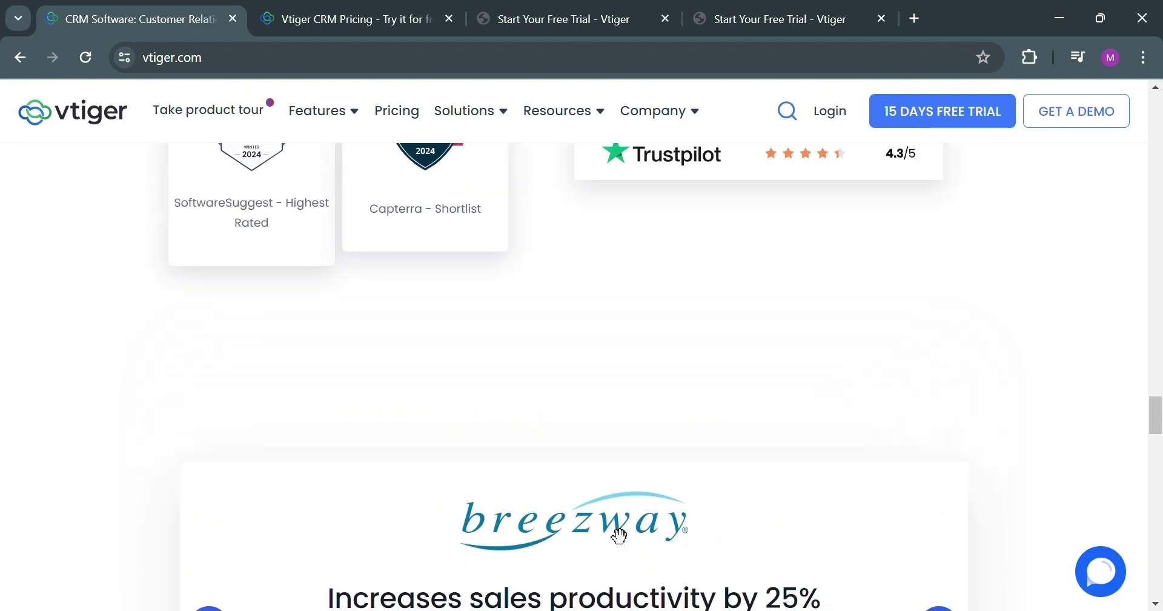
{"action": "scroll", "coordinate": [608, 526], "scroll_direction": "up", "scroll_amount": 13}
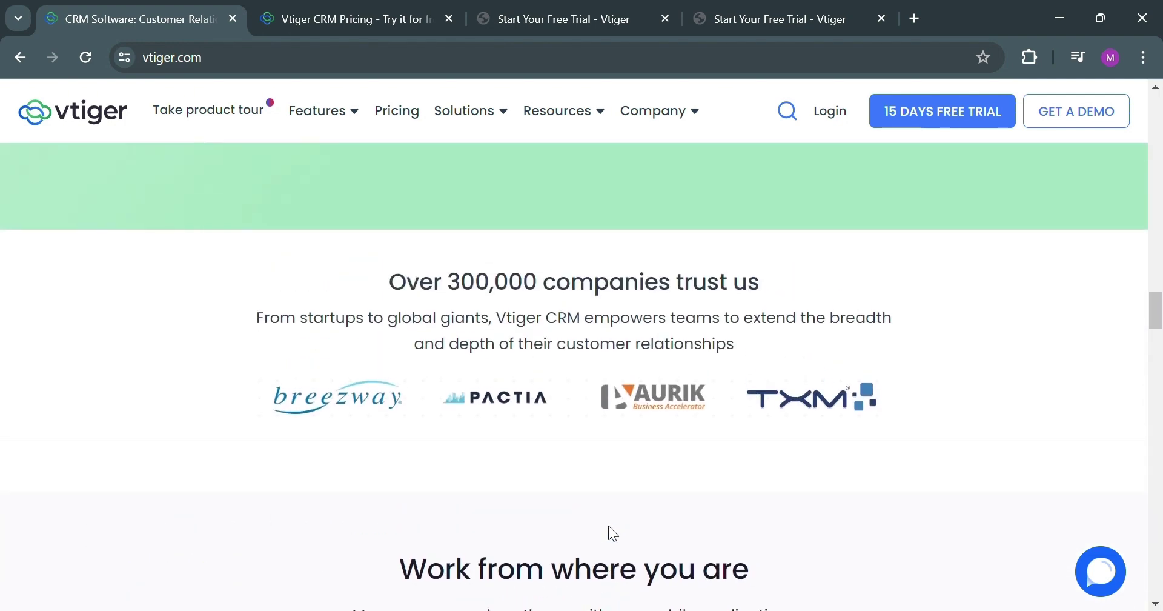
{"action": "scroll", "coordinate": [608, 525], "scroll_direction": "up", "scroll_amount": 5}
{"action": "scroll", "coordinate": [618, 535], "scroll_direction": "up", "scroll_amount": 9}
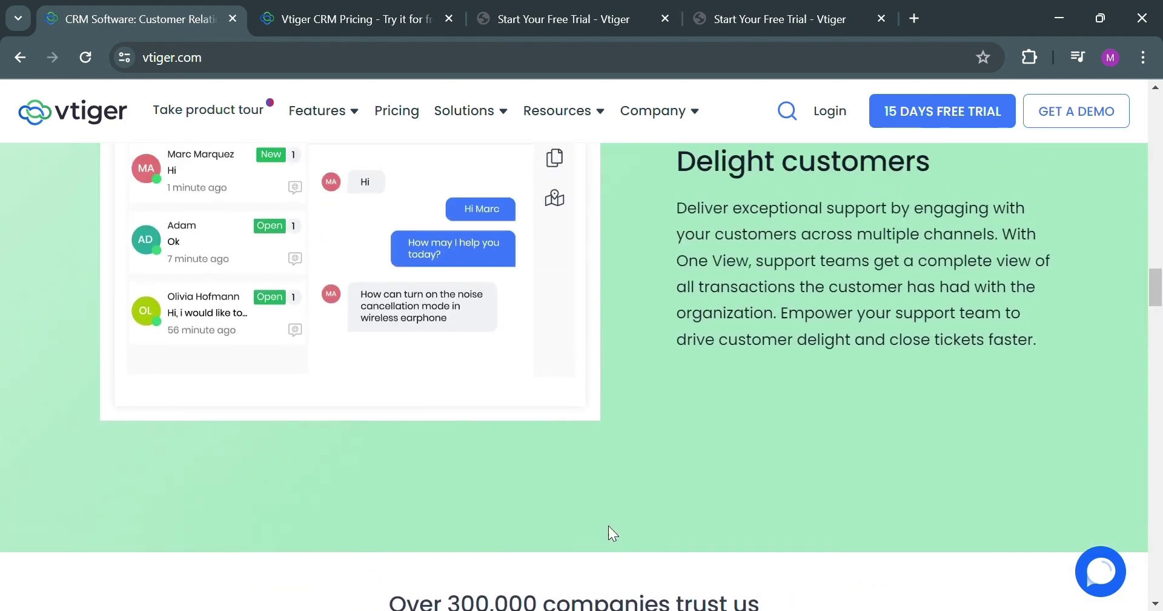
{"action": "scroll", "coordinate": [609, 532], "scroll_direction": "up", "scroll_amount": 12}
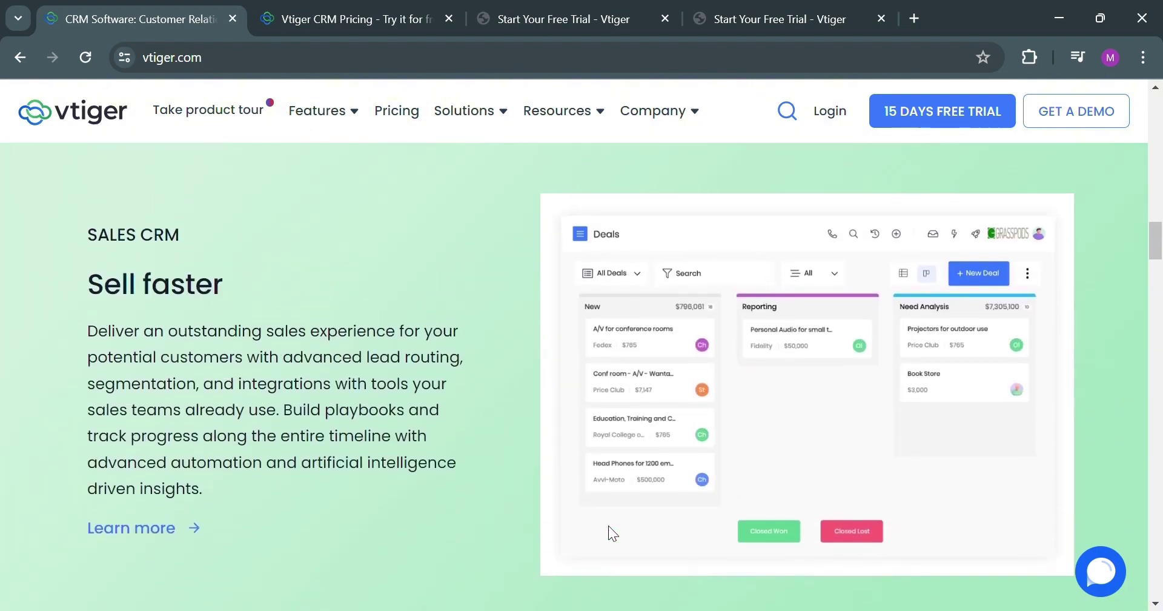
{"action": "scroll", "coordinate": [611, 532], "scroll_direction": "up", "scroll_amount": 6}
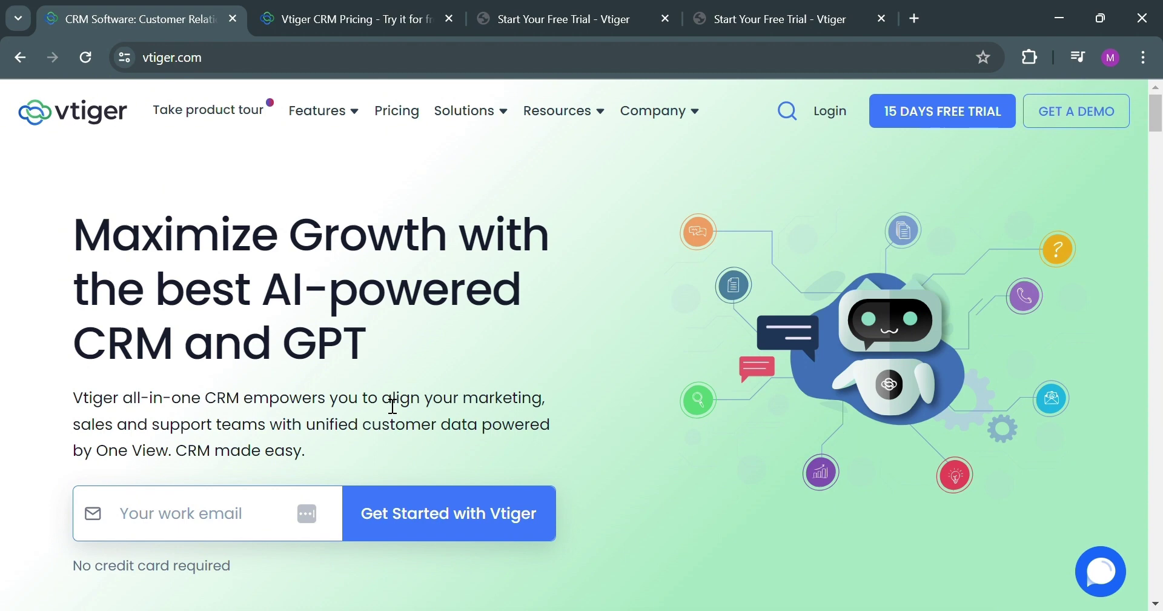
Switch to the Vtiger CRM Pricing page.
{"action": "left_click", "coordinate": [374, 8]}
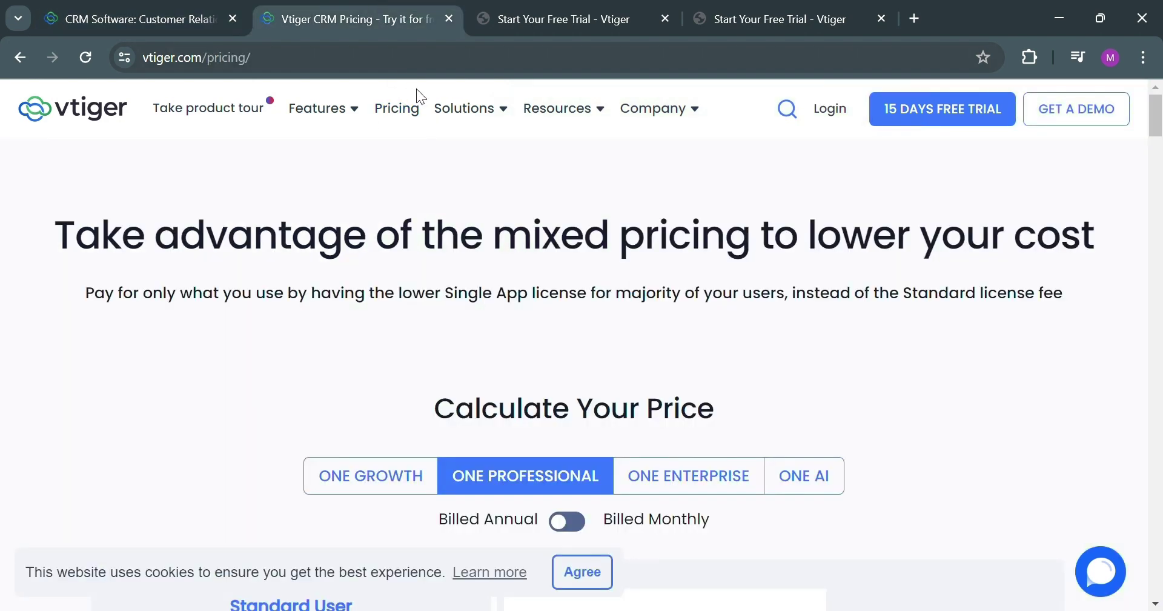
{"action": "mouse_move", "coordinate": [448, 112]}
{"action": "scroll", "coordinate": [572, 449], "scroll_direction": "down", "scroll_amount": 5}
{"action": "scroll", "coordinate": [572, 449], "scroll_direction": "up", "scroll_amount": 1}
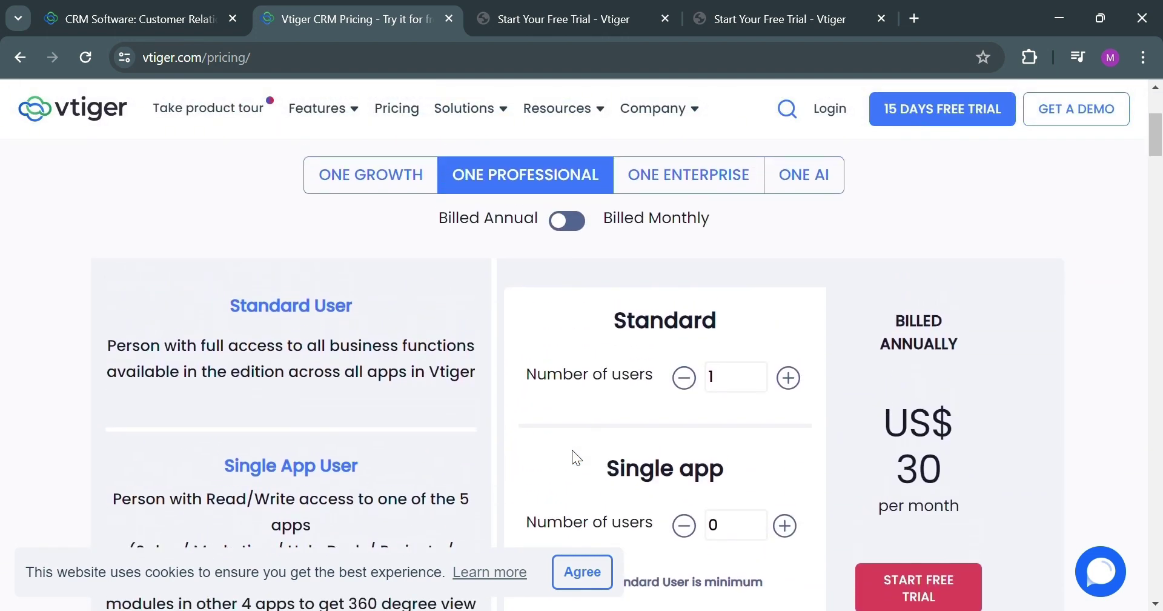
Set the price calculator to ONE GROWTH, then ONE ENTERPRISE (US$ 42/month), and review the plan cards.
{"action": "left_click", "coordinate": [377, 176]}
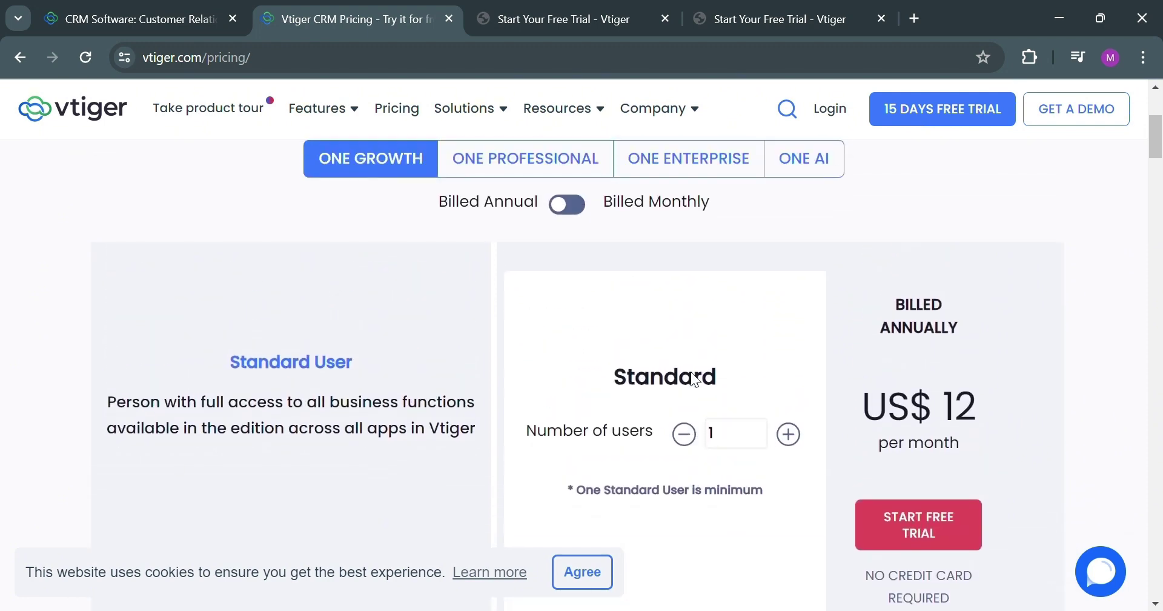
{"action": "left_click", "coordinate": [671, 175]}
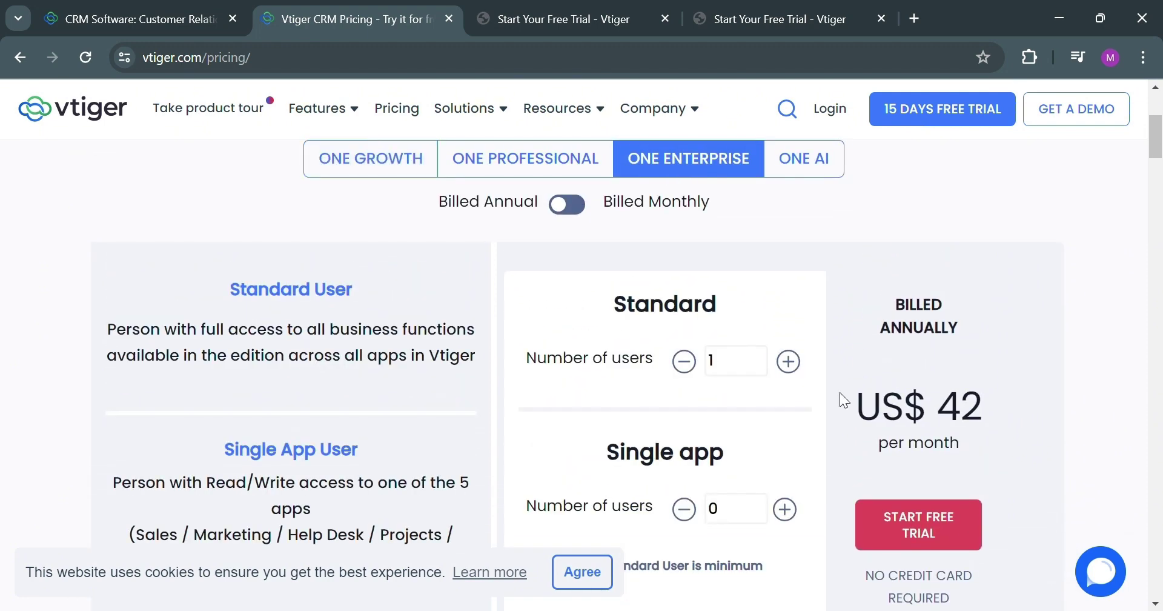
{"action": "scroll", "coordinate": [721, 364], "scroll_direction": "down", "scroll_amount": 5}
{"action": "scroll", "coordinate": [721, 364], "scroll_direction": "up", "scroll_amount": 4}
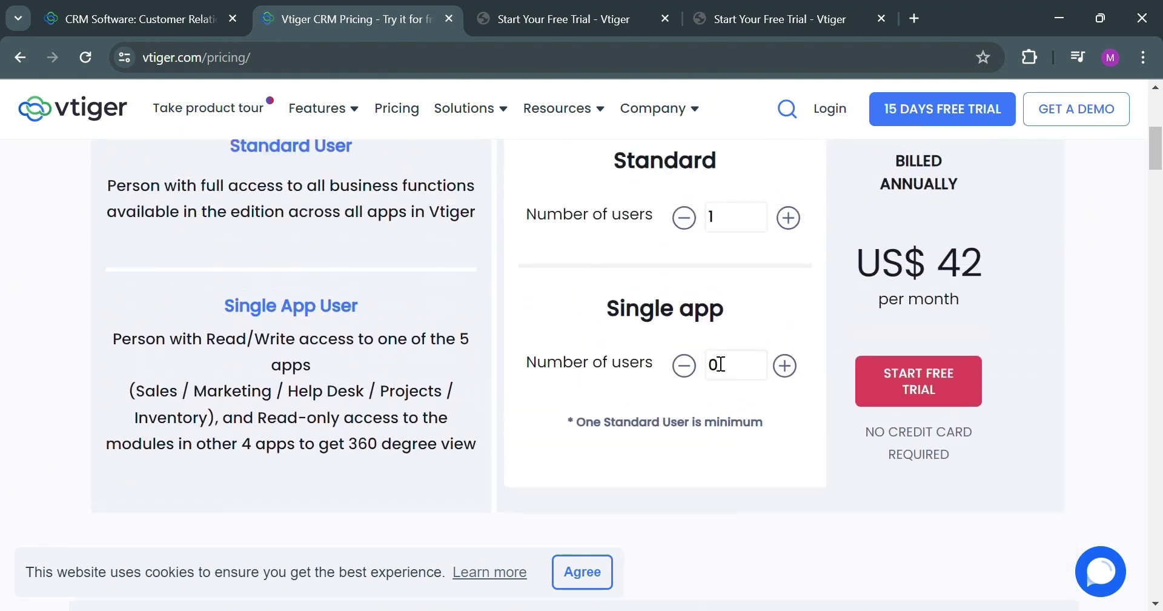
{"action": "scroll", "coordinate": [721, 363], "scroll_direction": "down", "scroll_amount": 8}
{"action": "scroll", "coordinate": [721, 363], "scroll_direction": "down", "scroll_amount": 5}
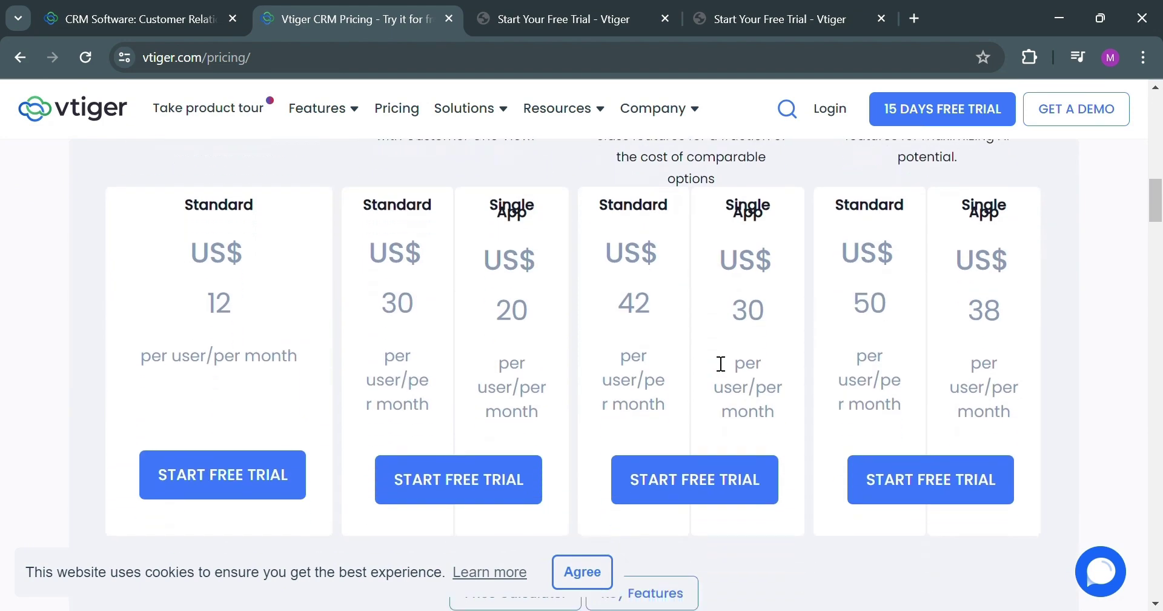
{"action": "scroll", "coordinate": [720, 363], "scroll_direction": "up", "scroll_amount": 3}
{"action": "scroll", "coordinate": [721, 363], "scroll_direction": "up", "scroll_amount": 12}
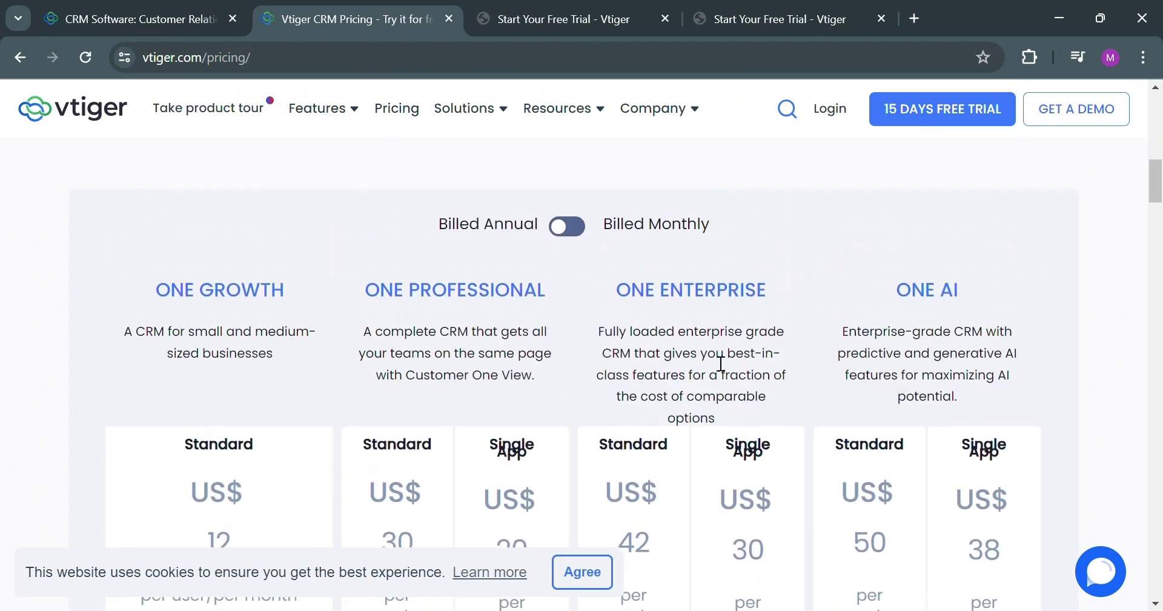
{"action": "scroll", "coordinate": [721, 364], "scroll_direction": "up", "scroll_amount": 1}
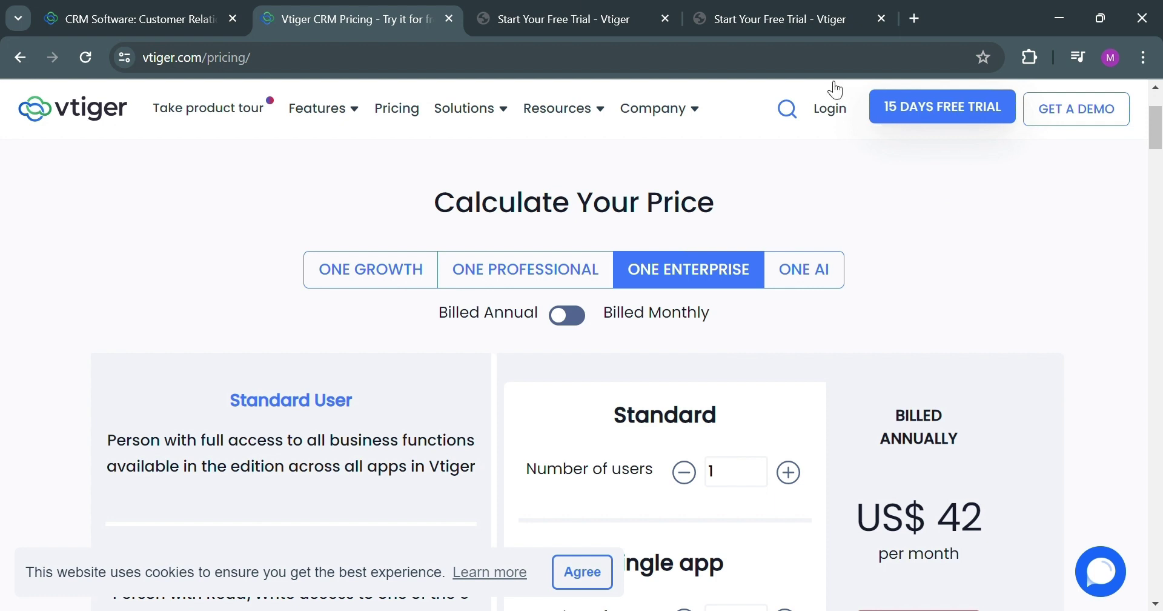
Move from the free-trial signup page to the instance provisioning page.
{"action": "left_click", "coordinate": [562, 9]}
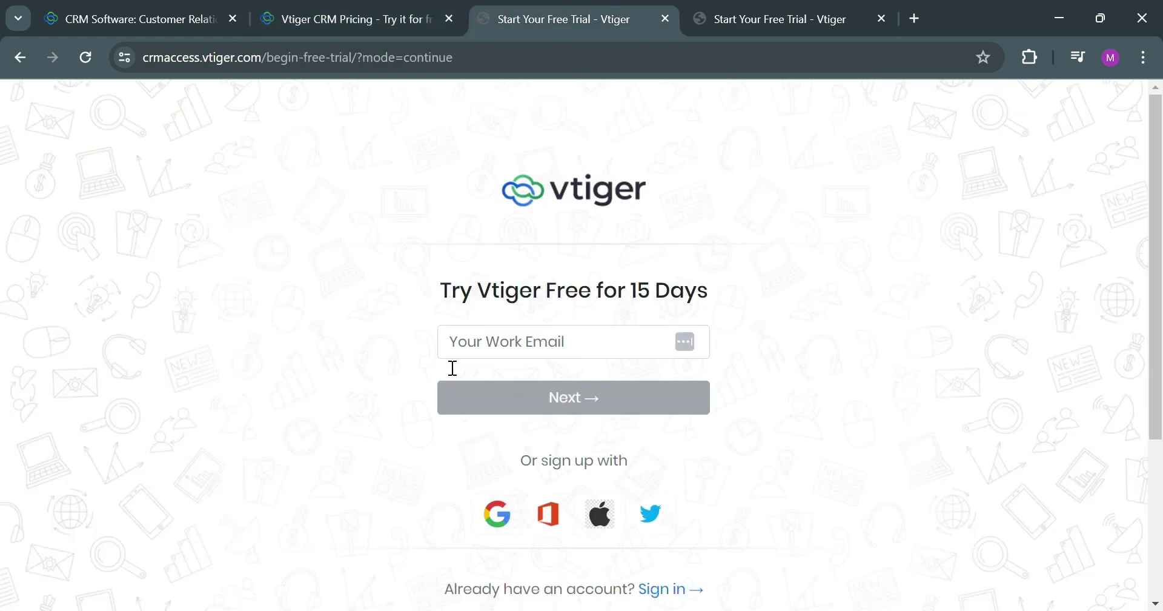
{"action": "scroll", "coordinate": [729, 376], "scroll_direction": "down", "scroll_amount": 1}
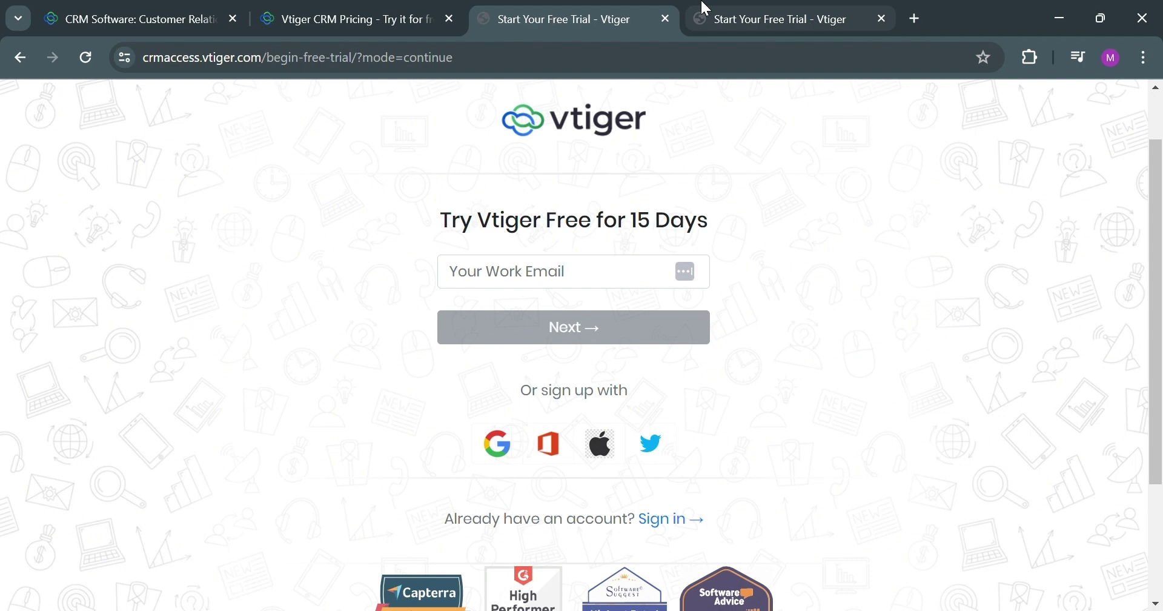
{"action": "left_click", "coordinate": [775, 8]}
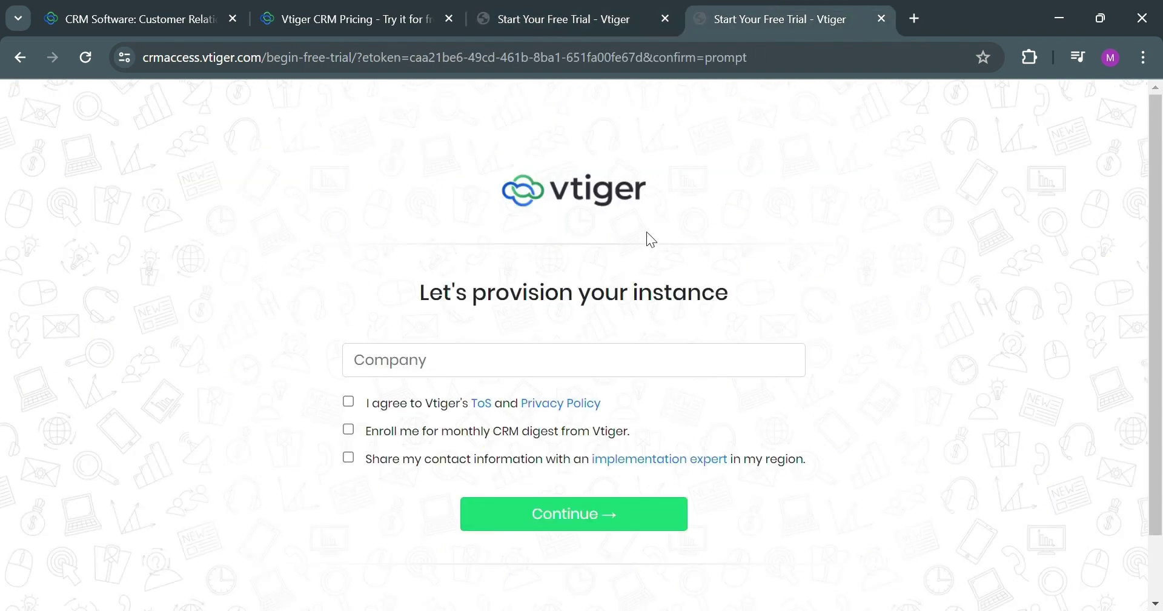
Enter company name 'Sample Comp', tick the ToS, digest and share-contact boxes, and continue.
{"action": "left_click", "coordinate": [495, 360]}
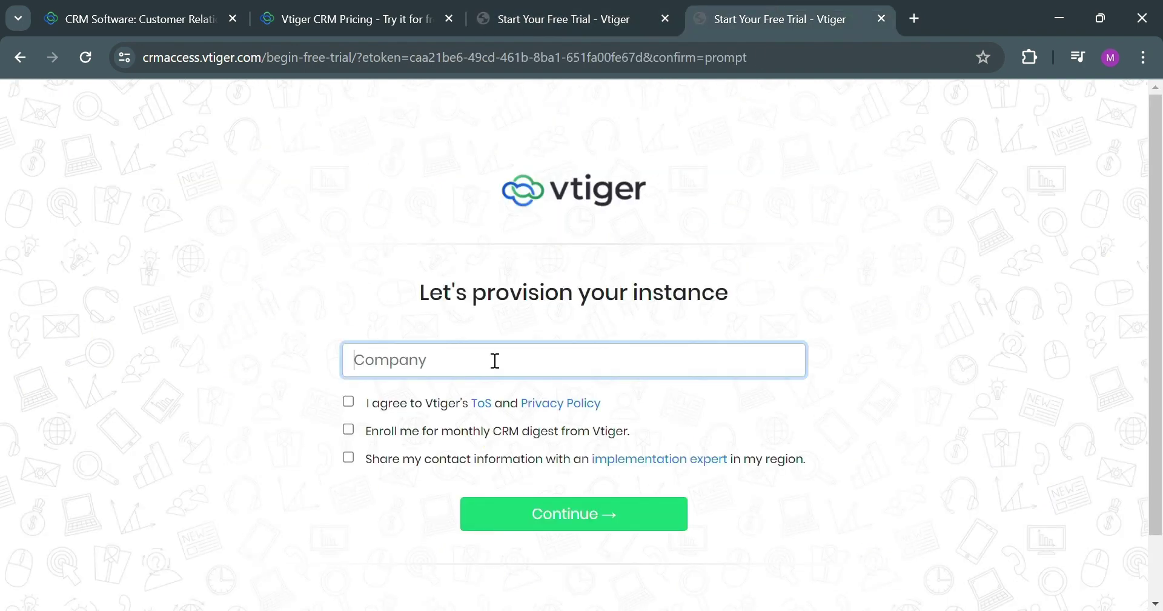
{"action": "type", "text": "Sample Comp"}
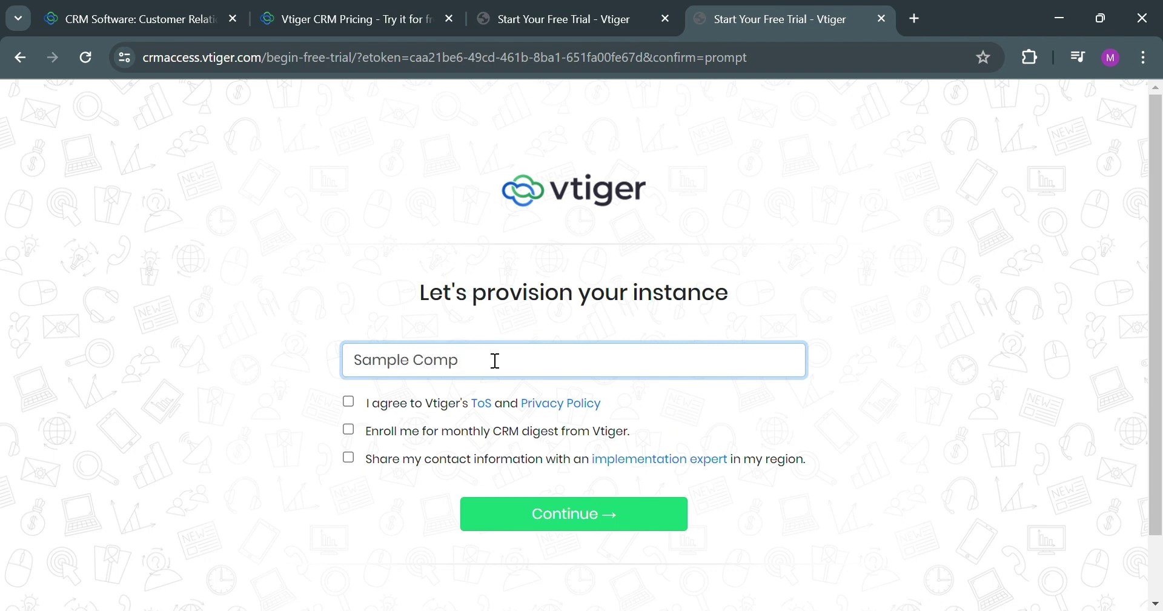
{"action": "left_click", "coordinate": [366, 403]}
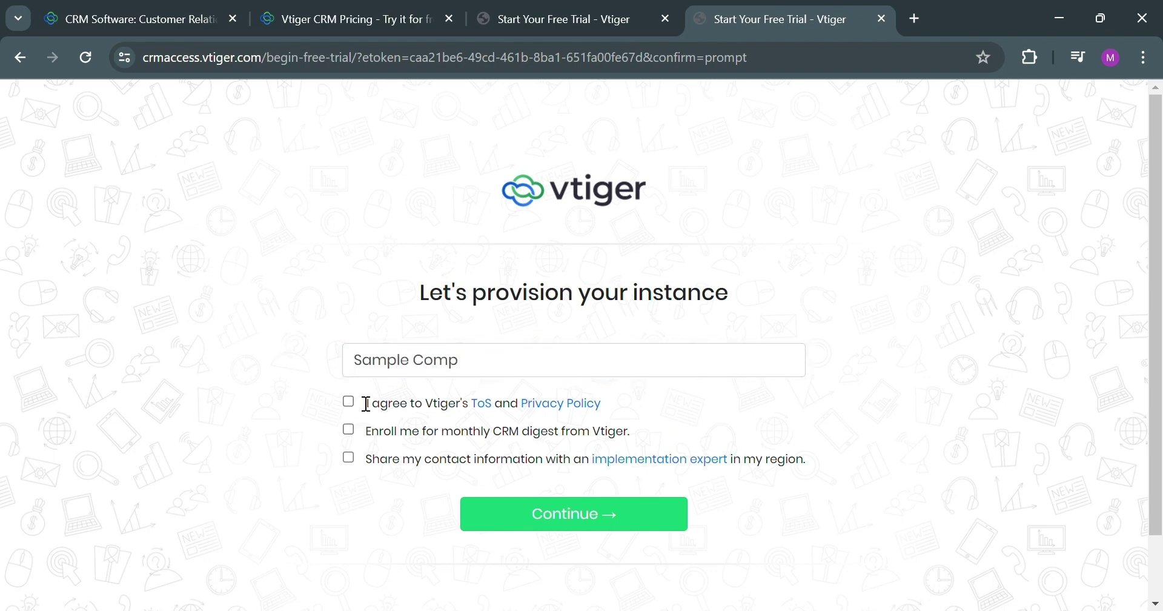
{"action": "left_click", "coordinate": [349, 401]}
{"action": "left_click", "coordinate": [349, 430]}
{"action": "left_click", "coordinate": [367, 463]}
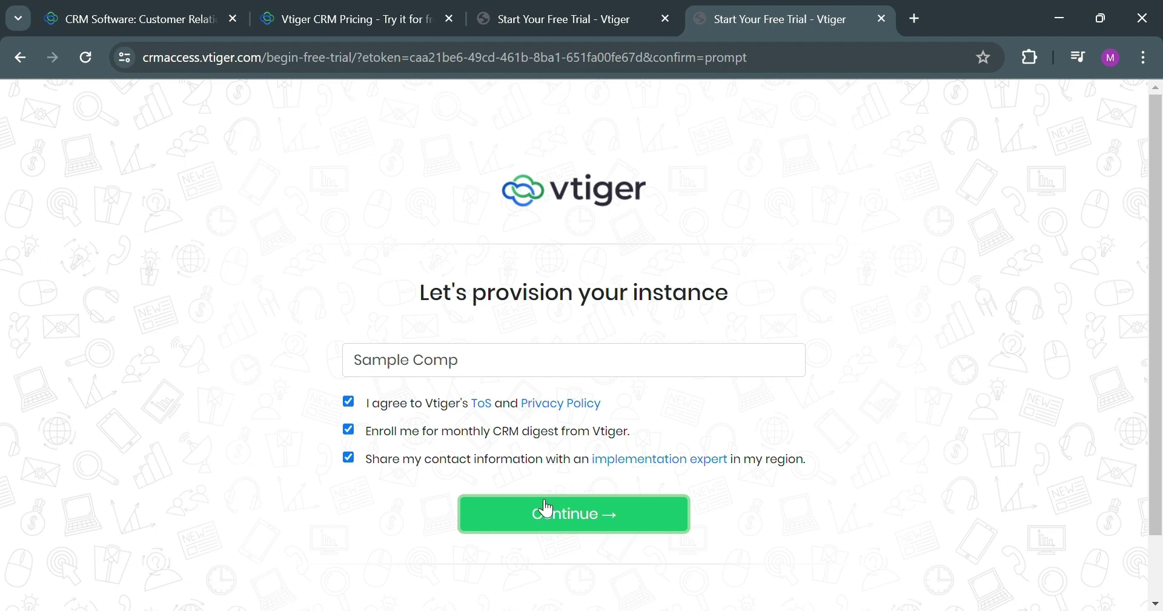
{"action": "left_click", "coordinate": [547, 508]}
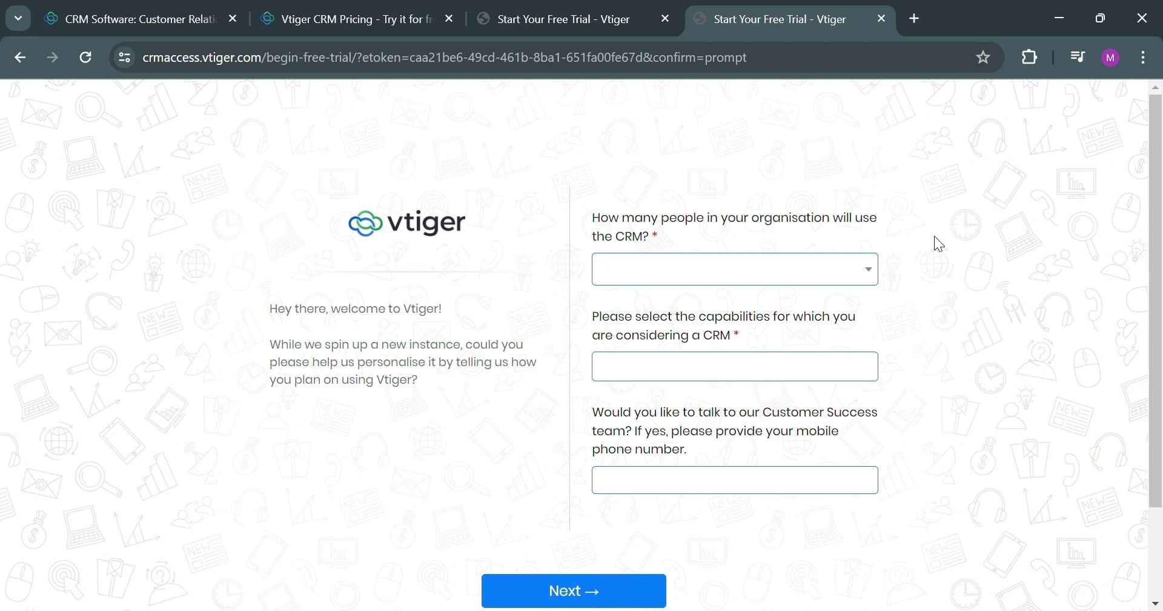
Answer the questionnaire with 6-10 users, the For Sales capability, and phone code +91.
{"action": "left_click", "coordinate": [861, 277]}
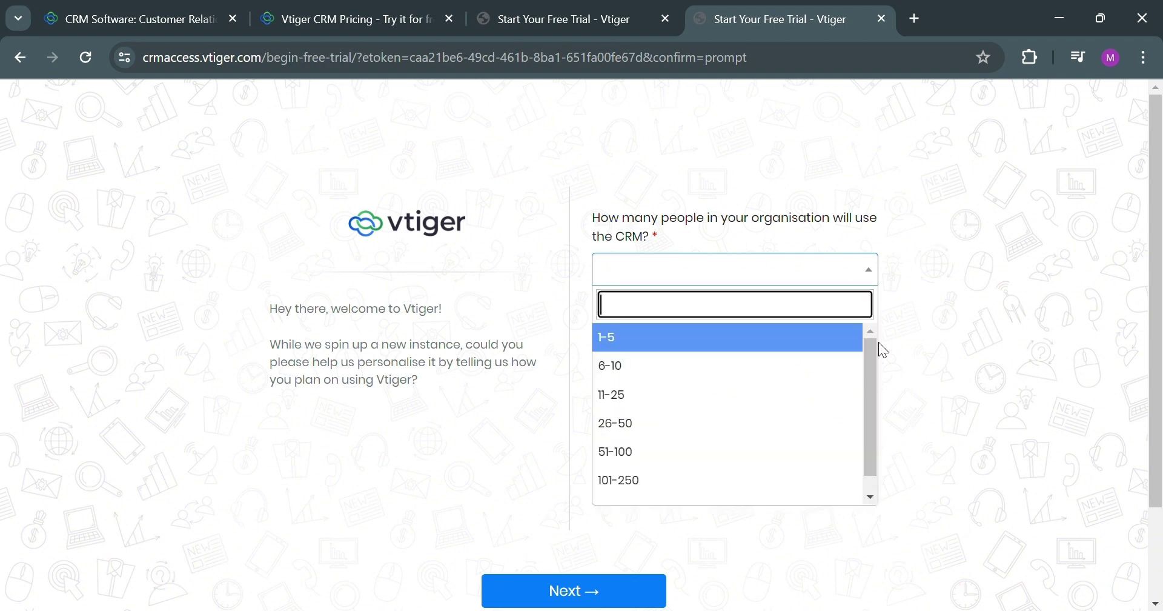
{"action": "left_click", "coordinate": [824, 382]}
{"action": "left_click", "coordinate": [823, 383]}
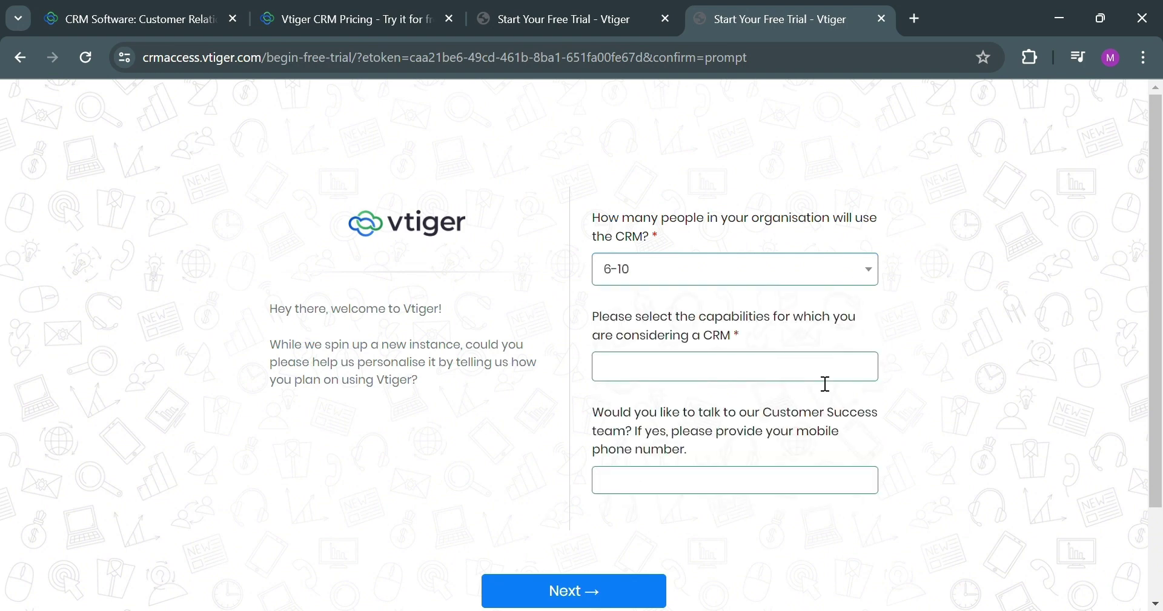
{"action": "left_click", "coordinate": [826, 382]}
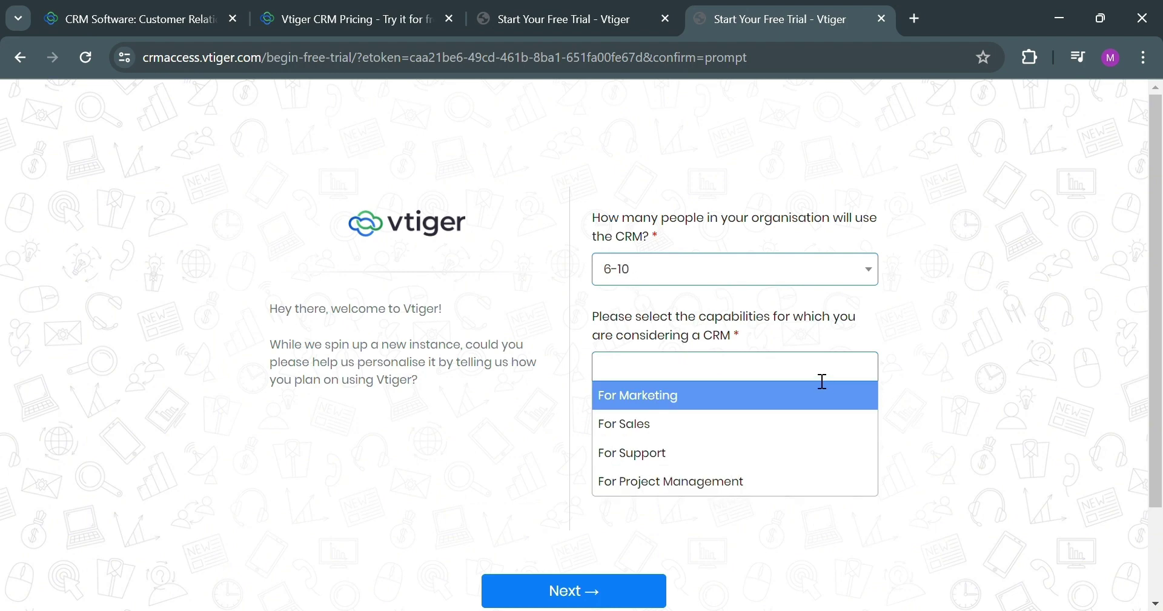
{"action": "left_click", "coordinate": [765, 436]}
{"action": "left_click", "coordinate": [743, 486]}
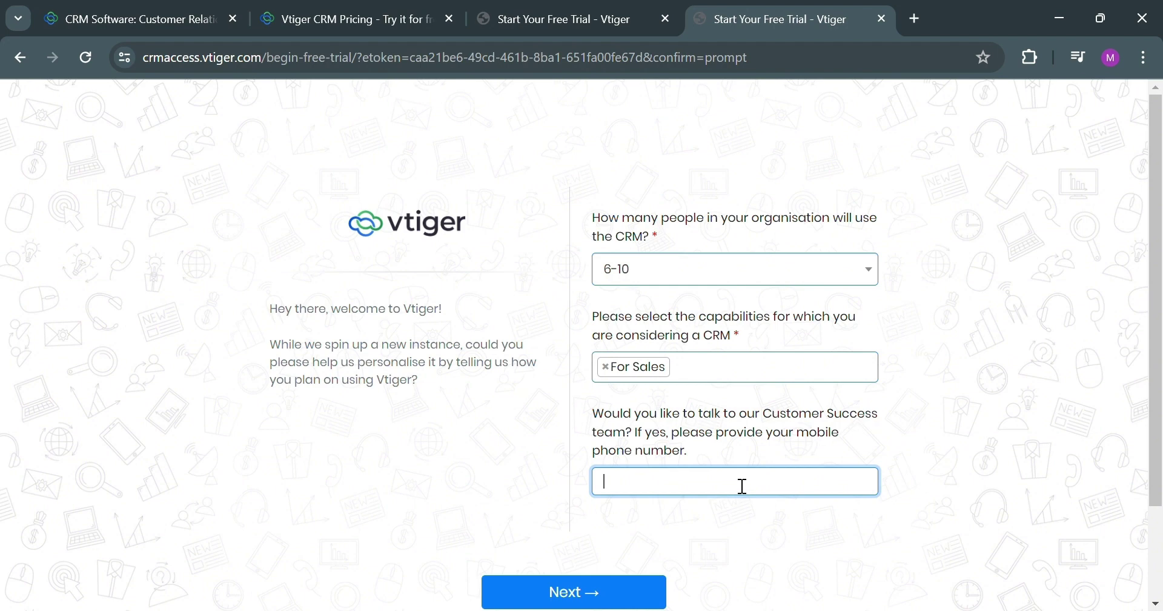
{"action": "type", "text": "+91"}
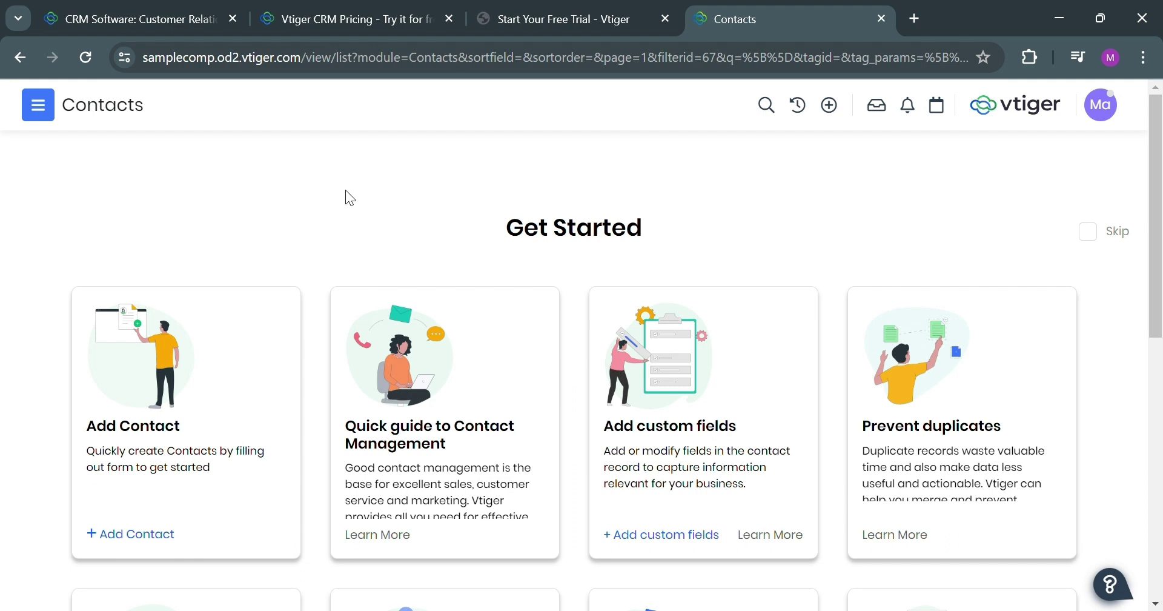
Skip the contacts Get Started guide and close the Quick Start panel.
{"action": "left_click", "coordinate": [1090, 232]}
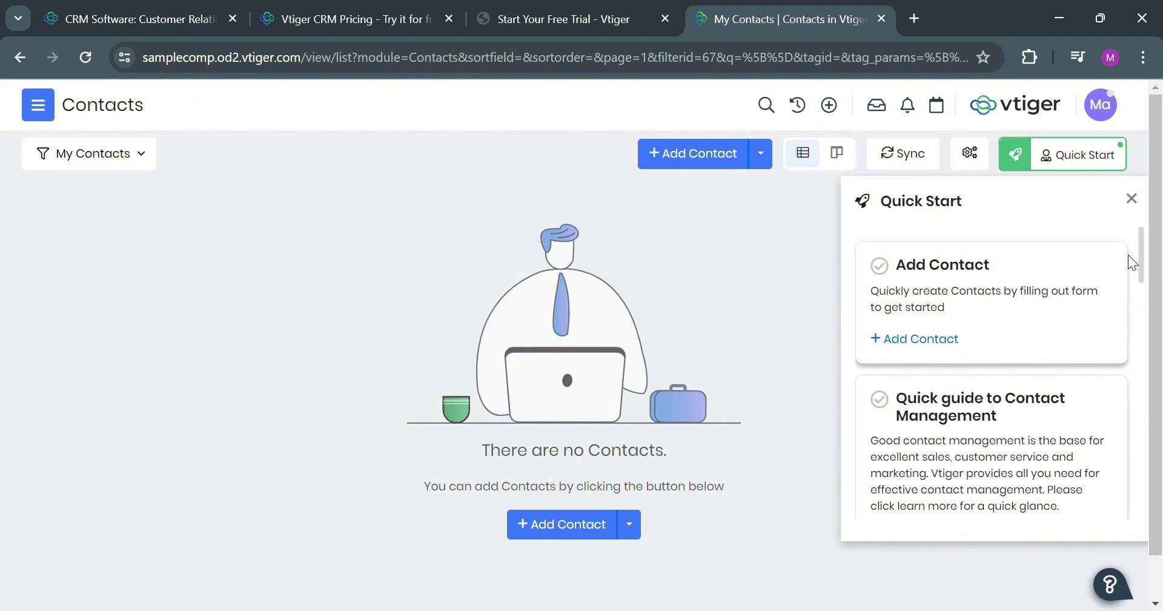
{"action": "left_click", "coordinate": [1131, 200]}
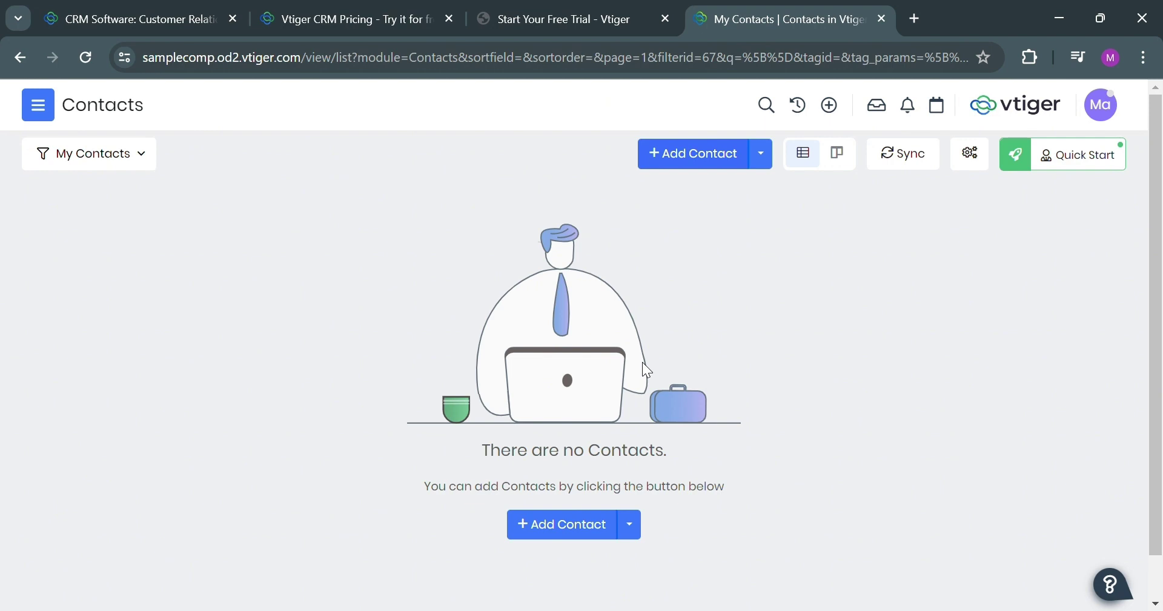
{"action": "left_click", "coordinate": [683, 166]}
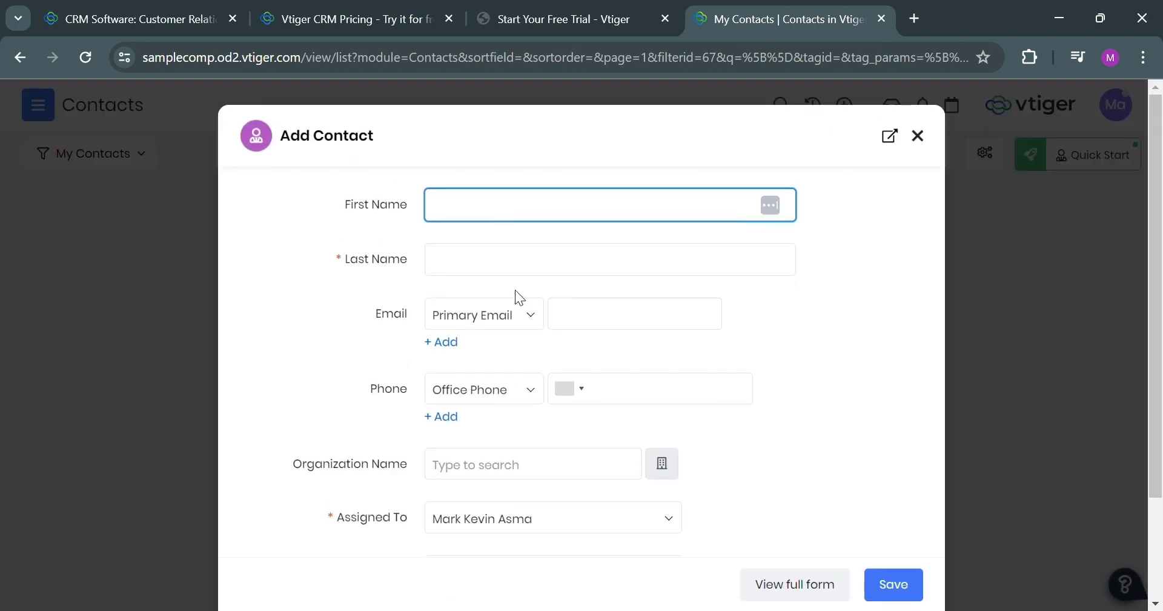
{"action": "type", "text": "John"}
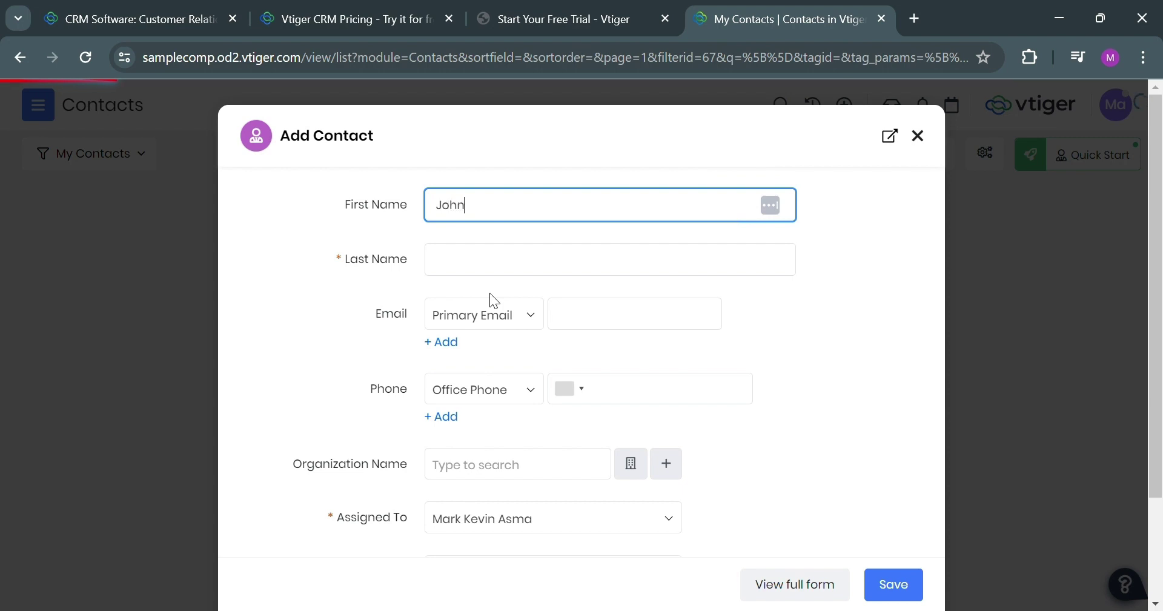
{"action": "left_click", "coordinate": [475, 261]}
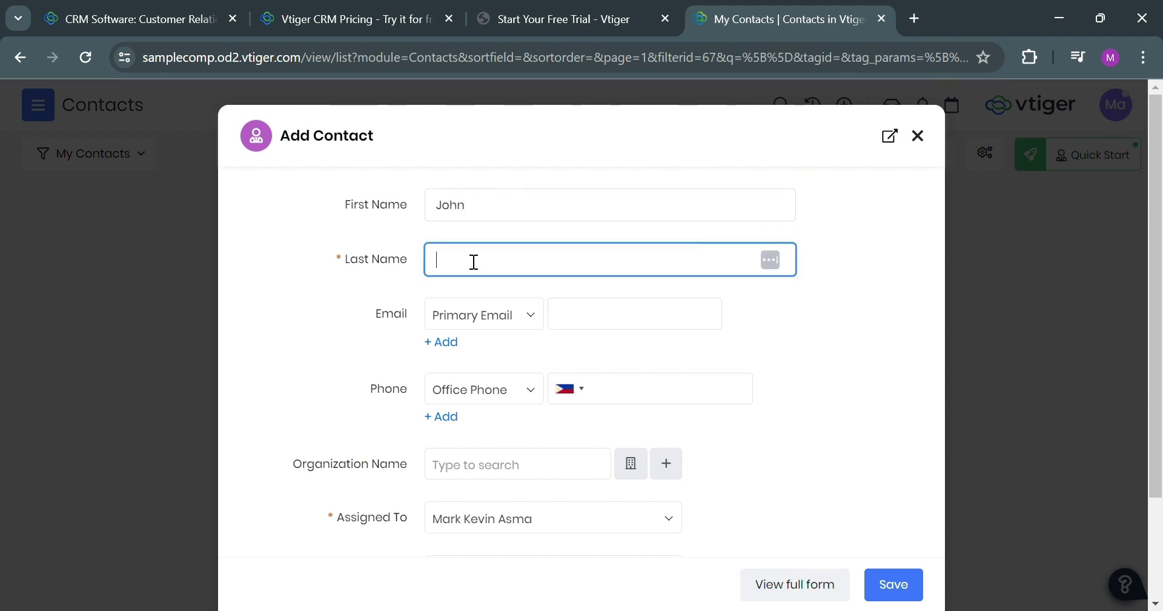
{"action": "type", "text": "Neil"}
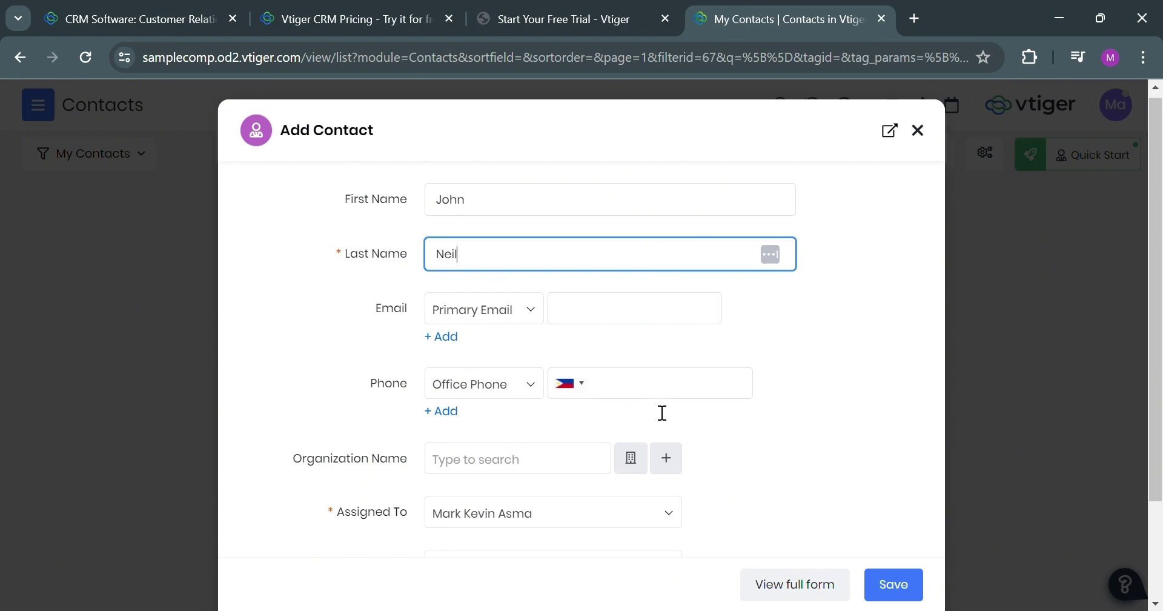
{"action": "scroll", "coordinate": [662, 412], "scroll_direction": "down", "scroll_amount": 3}
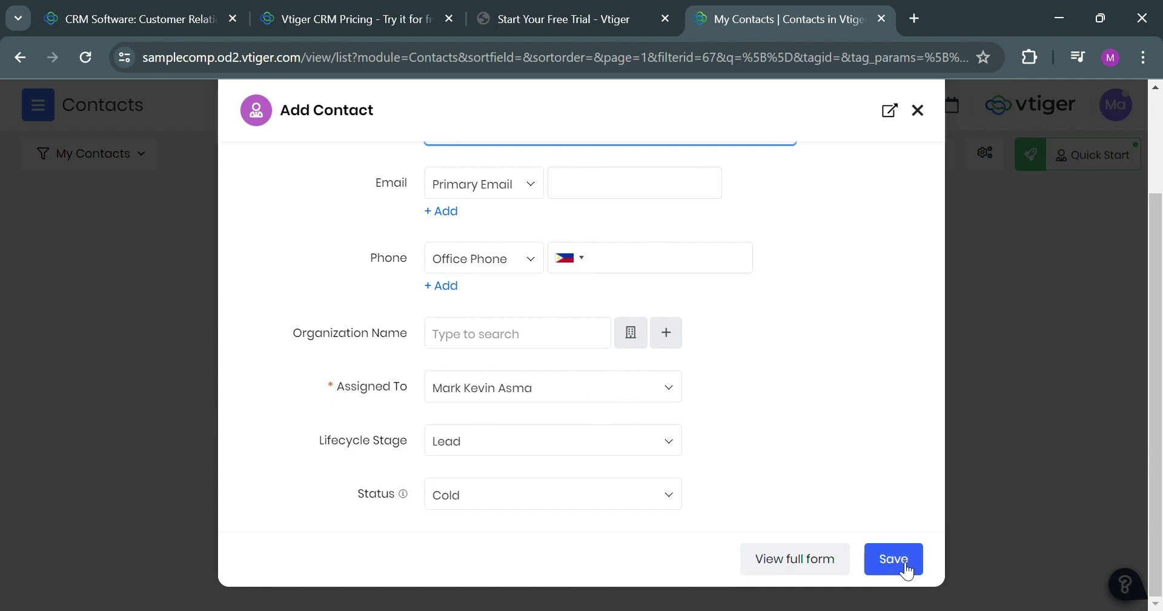
{"action": "left_click", "coordinate": [918, 109]}
{"action": "left_click", "coordinate": [776, 182]}
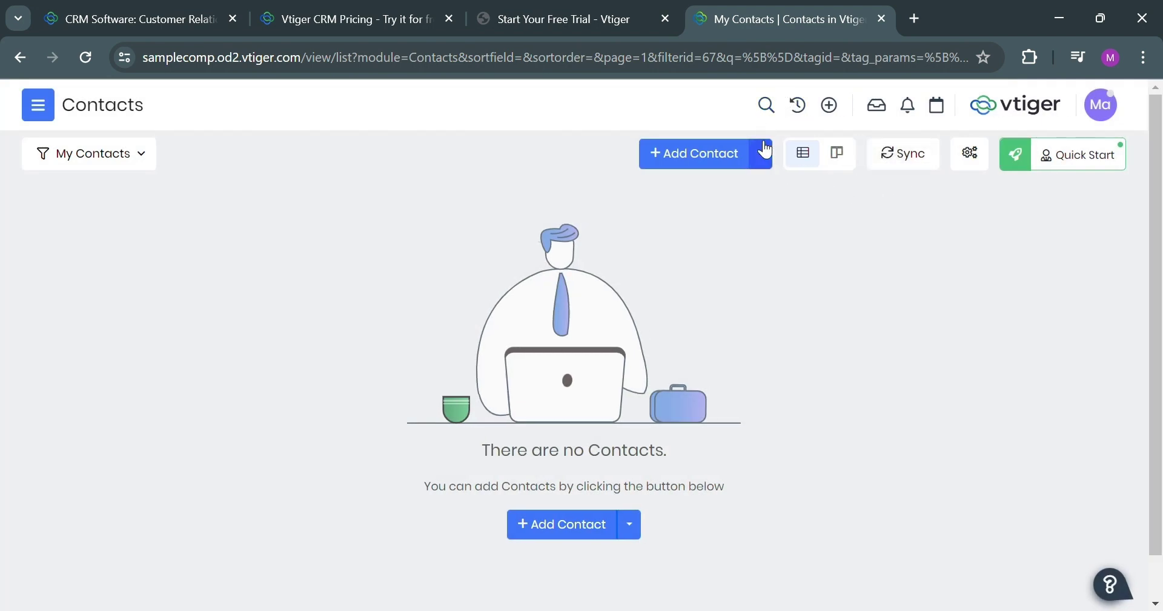
{"action": "left_click", "coordinate": [767, 161]}
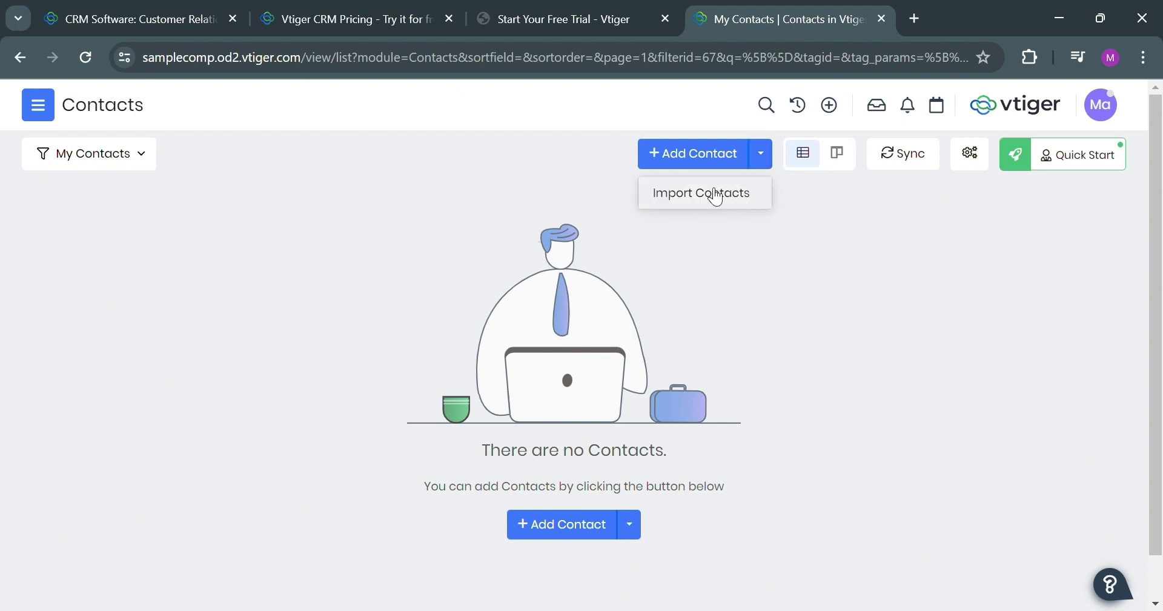
{"action": "left_click", "coordinate": [715, 194]}
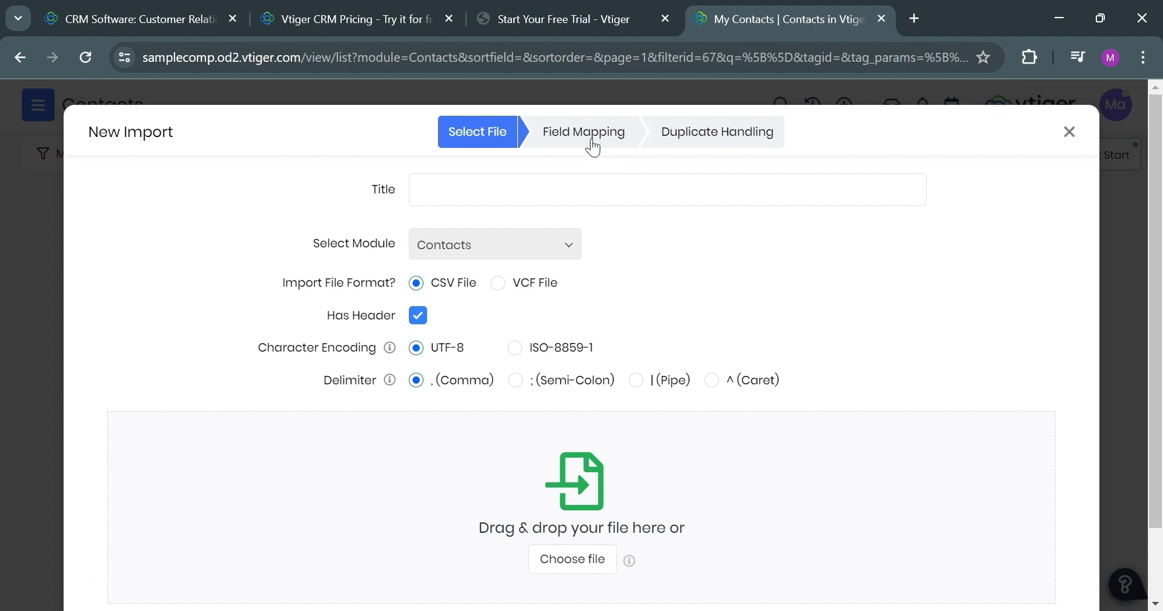
{"action": "left_click", "coordinate": [1077, 135]}
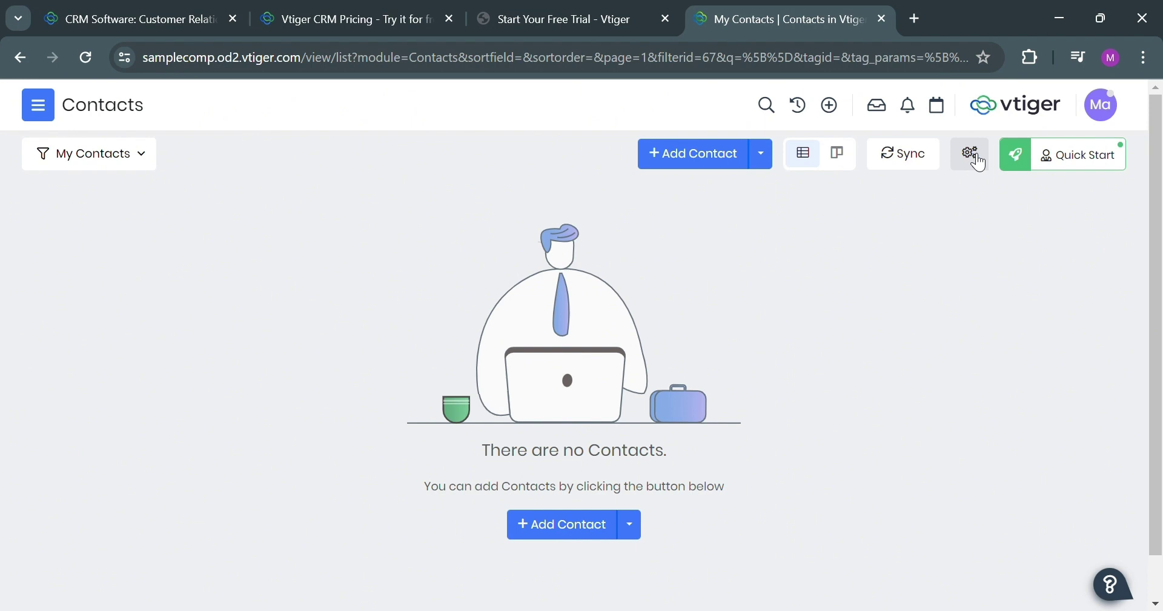
{"action": "left_click", "coordinate": [981, 158]}
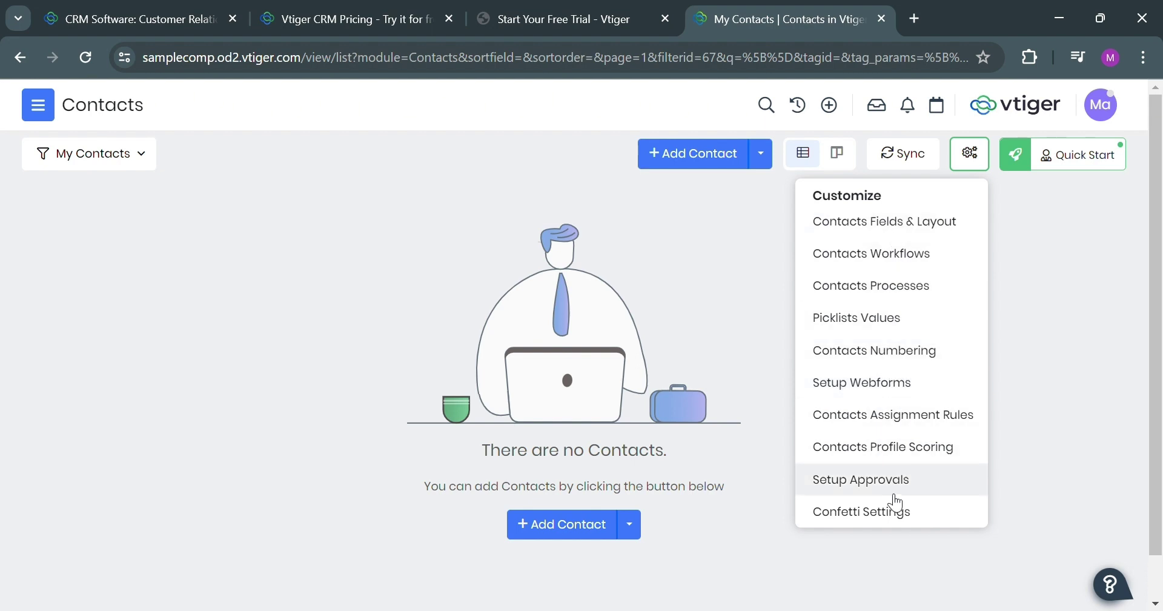
{"action": "scroll", "coordinate": [900, 483], "scroll_direction": "down", "scroll_amount": 1}
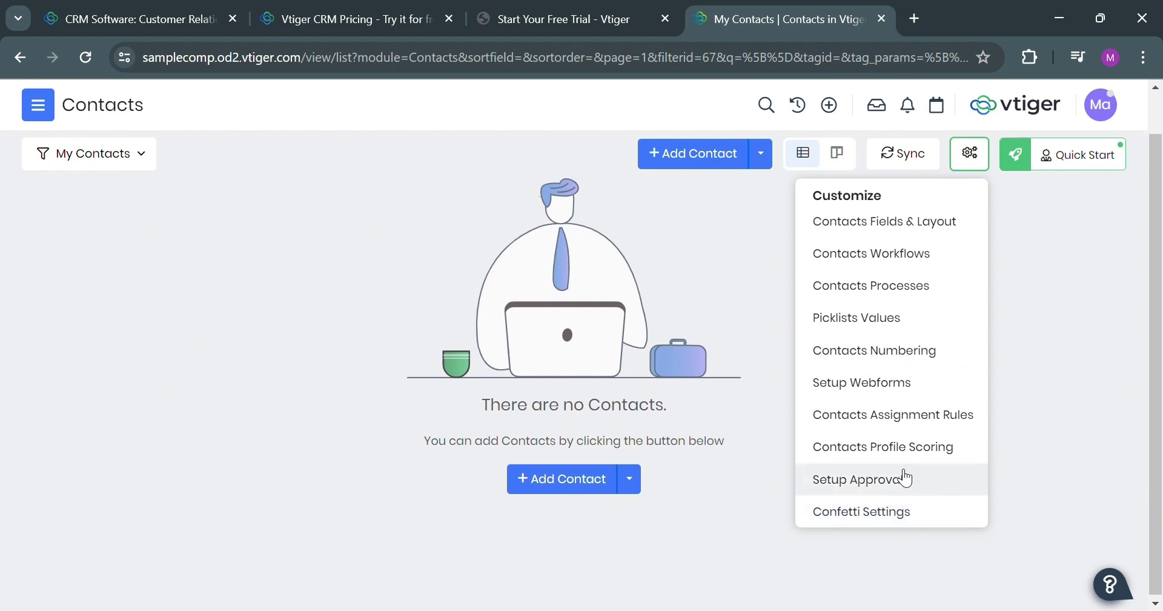
{"action": "scroll", "coordinate": [906, 478], "scroll_direction": "up", "scroll_amount": 1}
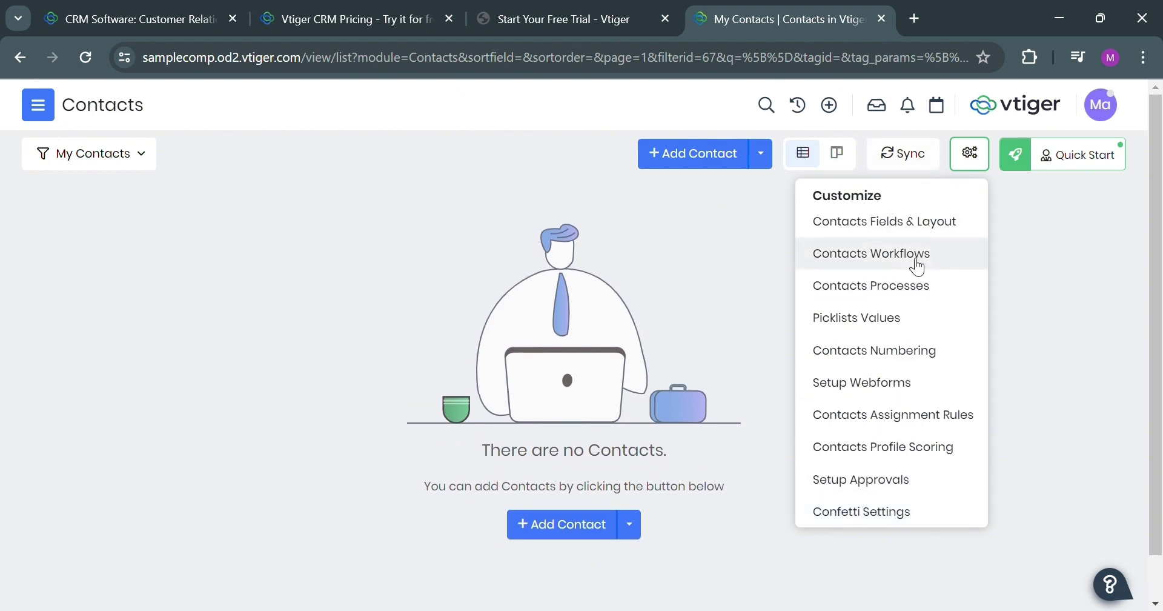
{"action": "left_click", "coordinate": [909, 166]}
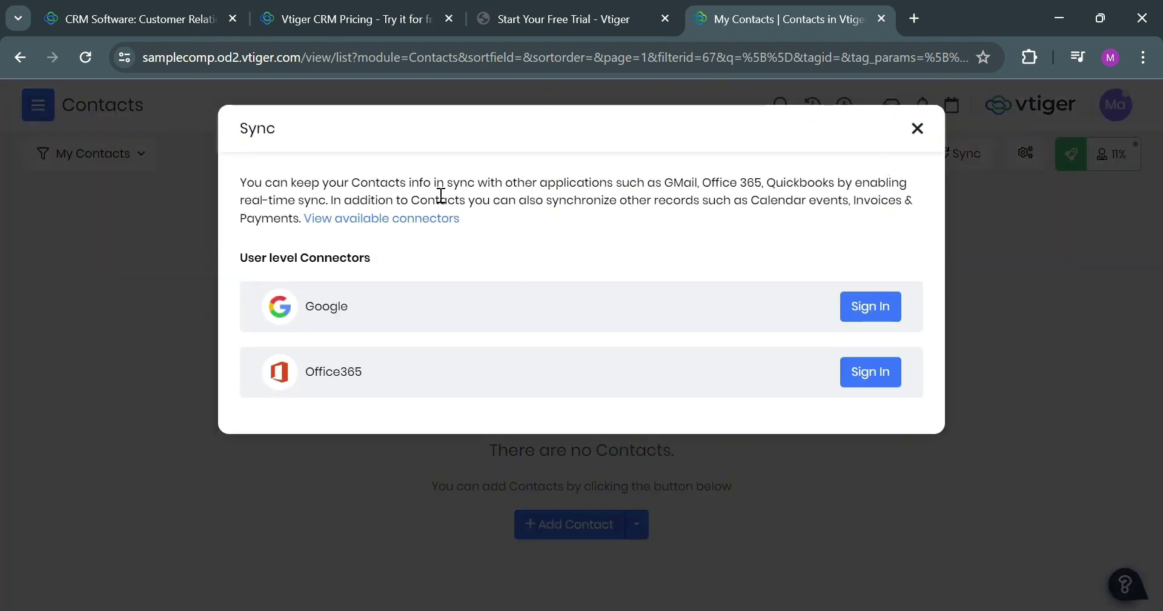
{"action": "left_click_drag", "start_coordinate": [448, 182], "coordinate": [710, 191]}
{"action": "left_click", "coordinate": [710, 191]}
{"action": "left_click", "coordinate": [922, 130]}
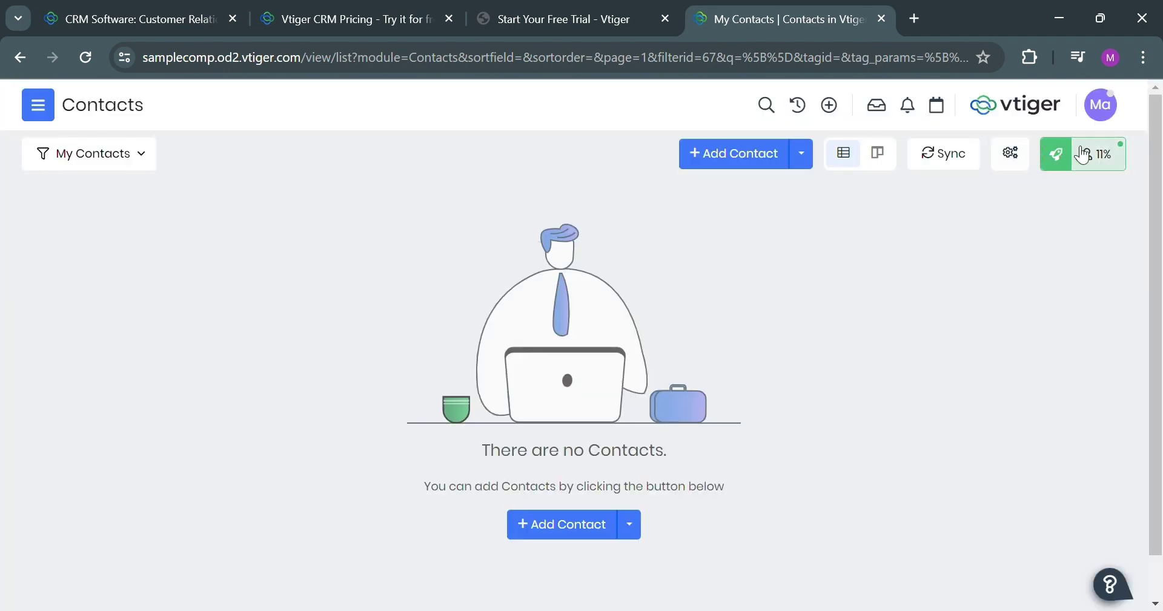
Start a new contact from the Quick Start guide and enter its first and last name.
{"action": "left_click", "coordinate": [1090, 155]}
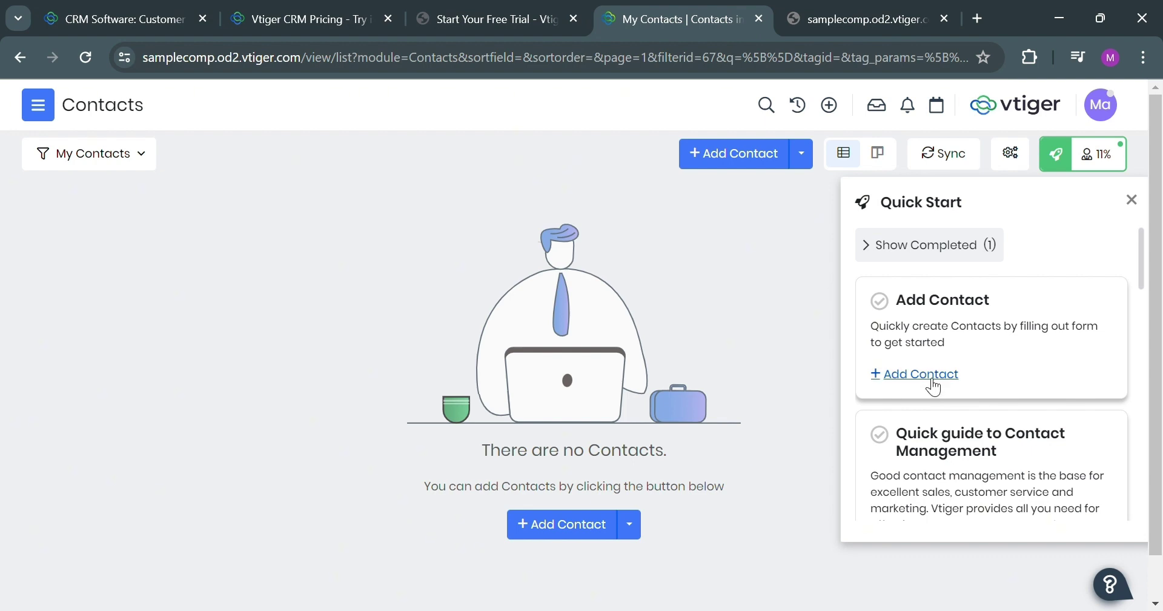
{"action": "left_click", "coordinate": [933, 385]}
{"action": "type", "text": "joh"}
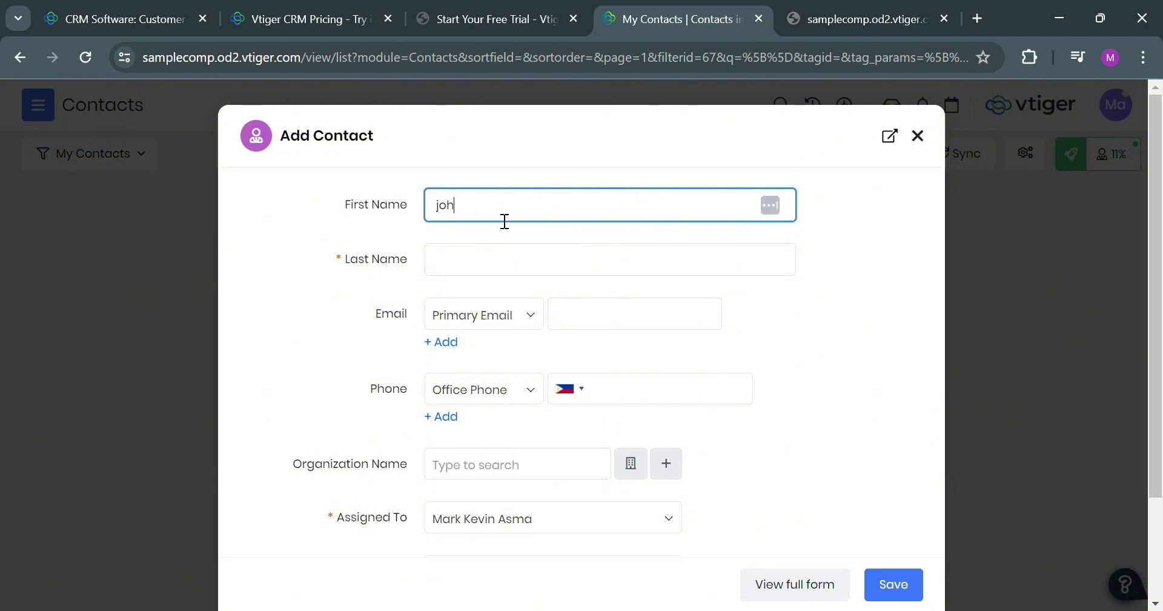
{"action": "type", "text": "n"}
{"action": "key", "text": "BackSpace"}
{"action": "key", "text": "BackSpace"}
{"action": "key", "text": "BackSpace"}
{"action": "type", "text": "ohn"}
{"action": "left_click", "coordinate": [480, 262]}
{"action": "type", "text": "Mike"}
Paste the contact's e-mail address, save the contact, and return to the Contacts list.
{"action": "key", "text": "Tab"}
{"action": "key", "text": "ctrl+v"}
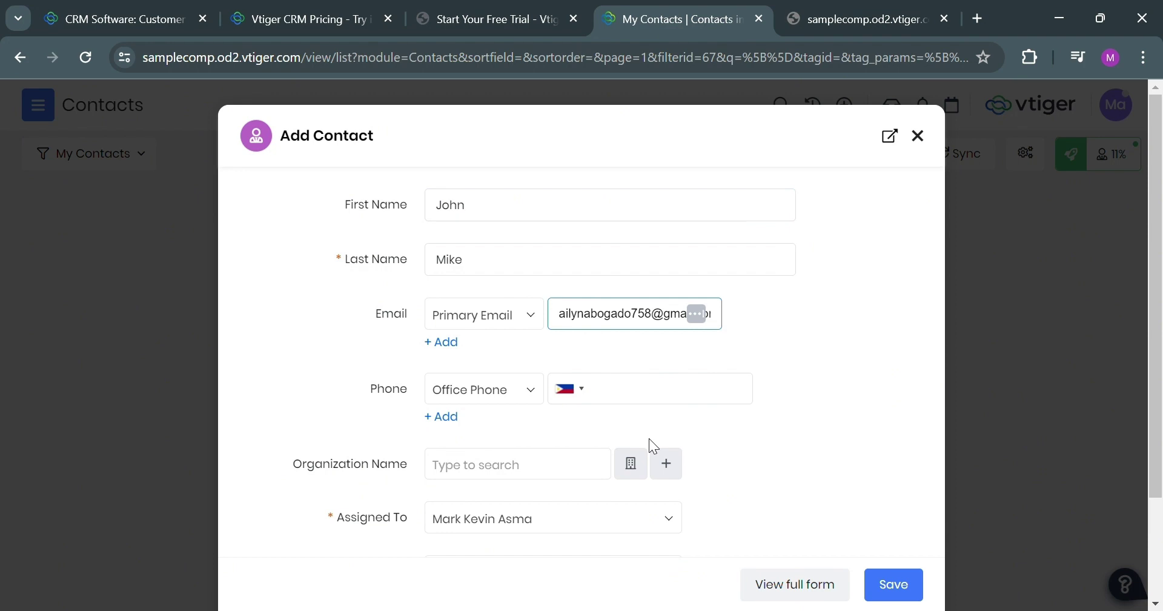
{"action": "key", "text": "Tab"}
{"action": "scroll", "coordinate": [823, 566], "scroll_direction": "down", "scroll_amount": 2}
{"action": "left_click", "coordinate": [886, 569]}
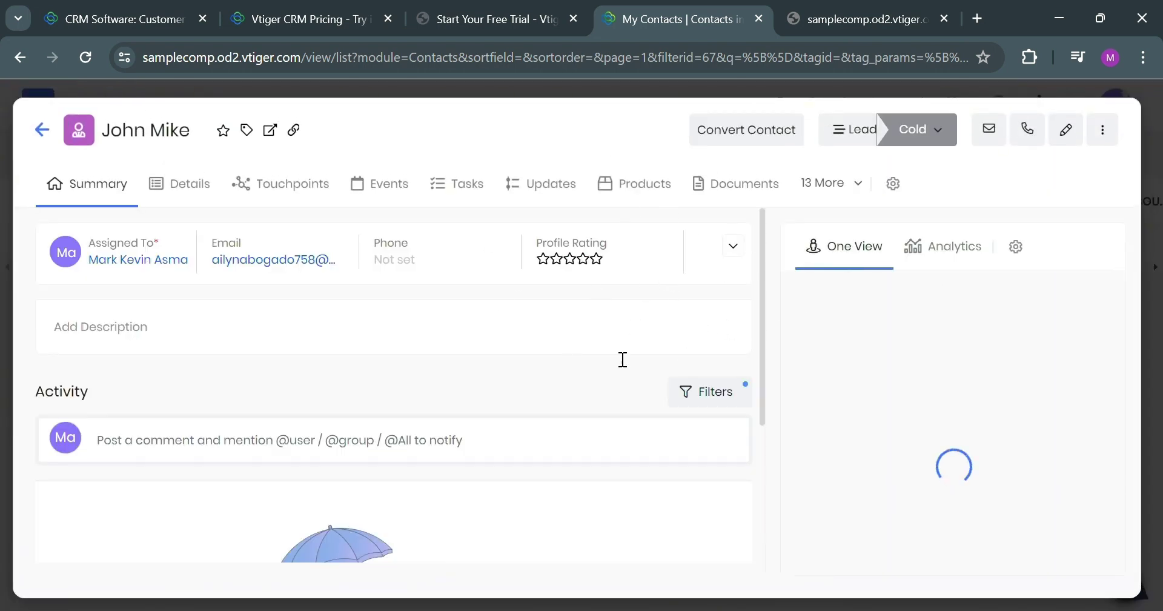
{"action": "scroll", "coordinate": [601, 375], "scroll_direction": "down", "scroll_amount": 3}
{"action": "scroll", "coordinate": [602, 380], "scroll_direction": "up", "scroll_amount": 3}
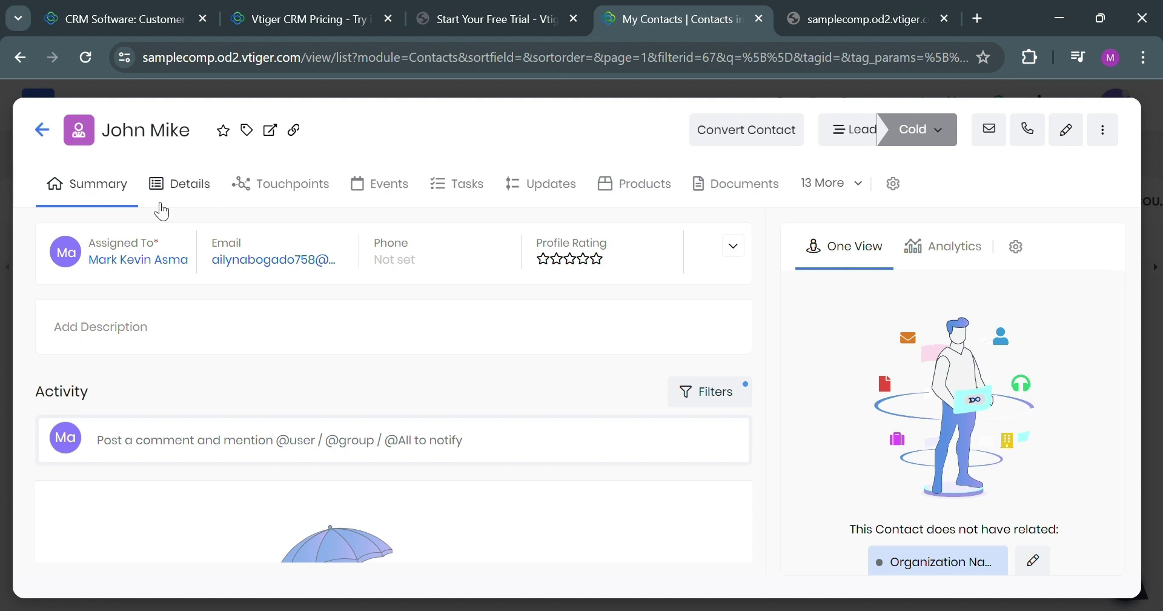
{"action": "left_click", "coordinate": [42, 130]}
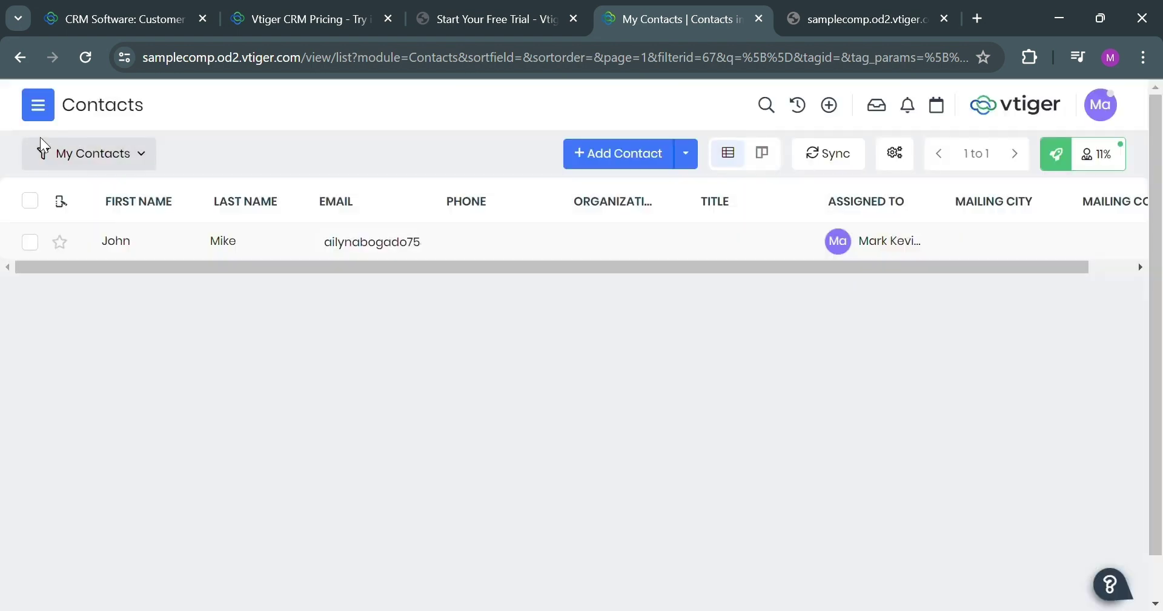
{"action": "left_click", "coordinate": [75, 116]}
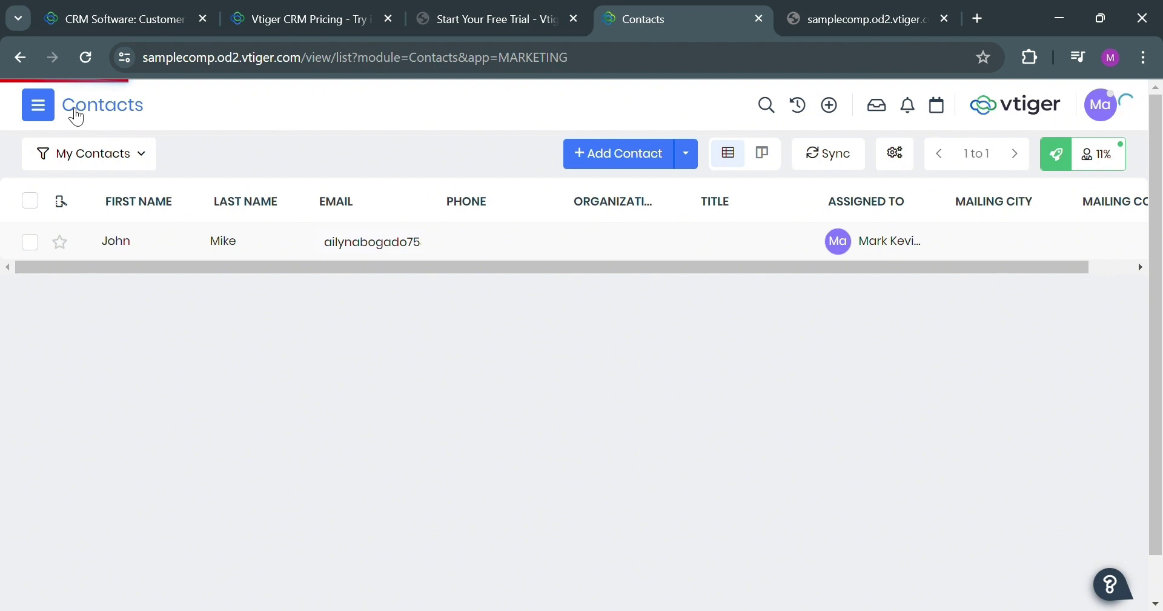
{"action": "left_click", "coordinate": [124, 155]}
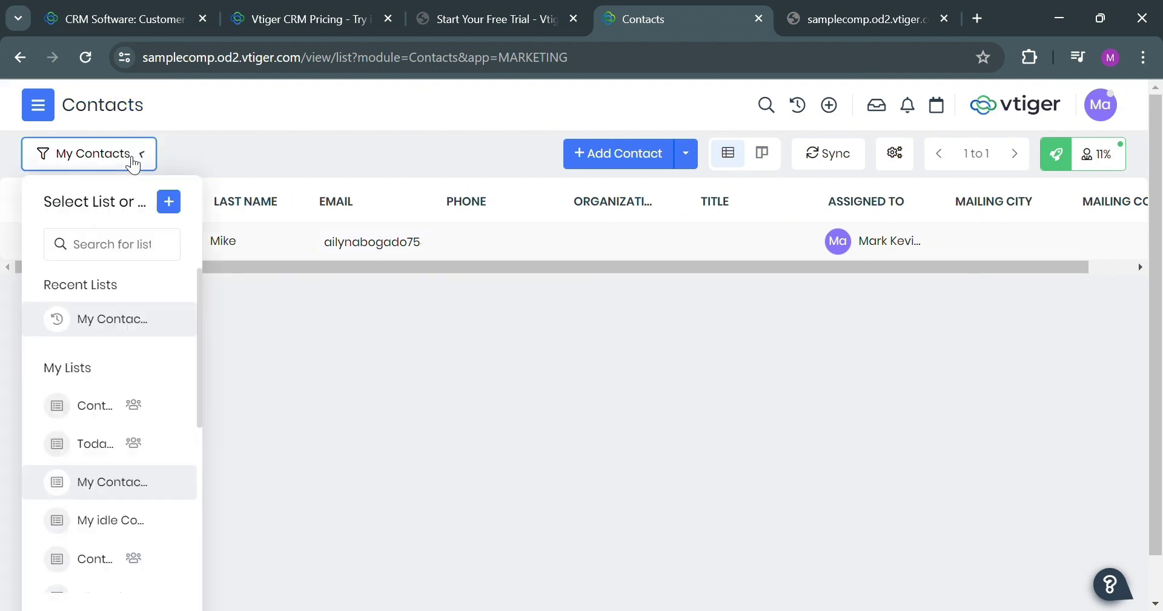
{"action": "scroll", "coordinate": [143, 441], "scroll_direction": "down", "scroll_amount": 1}
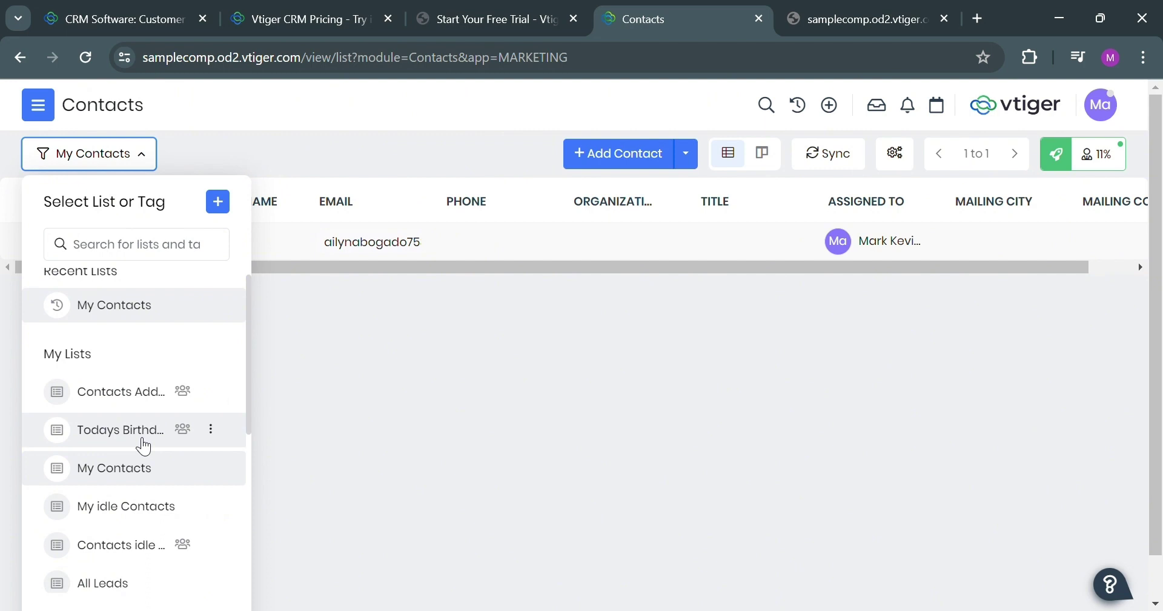
{"action": "scroll", "coordinate": [143, 446], "scroll_direction": "down", "scroll_amount": 1}
{"action": "scroll", "coordinate": [226, 415], "scroll_direction": "up", "scroll_amount": 2}
{"action": "left_click", "coordinate": [596, 527]}
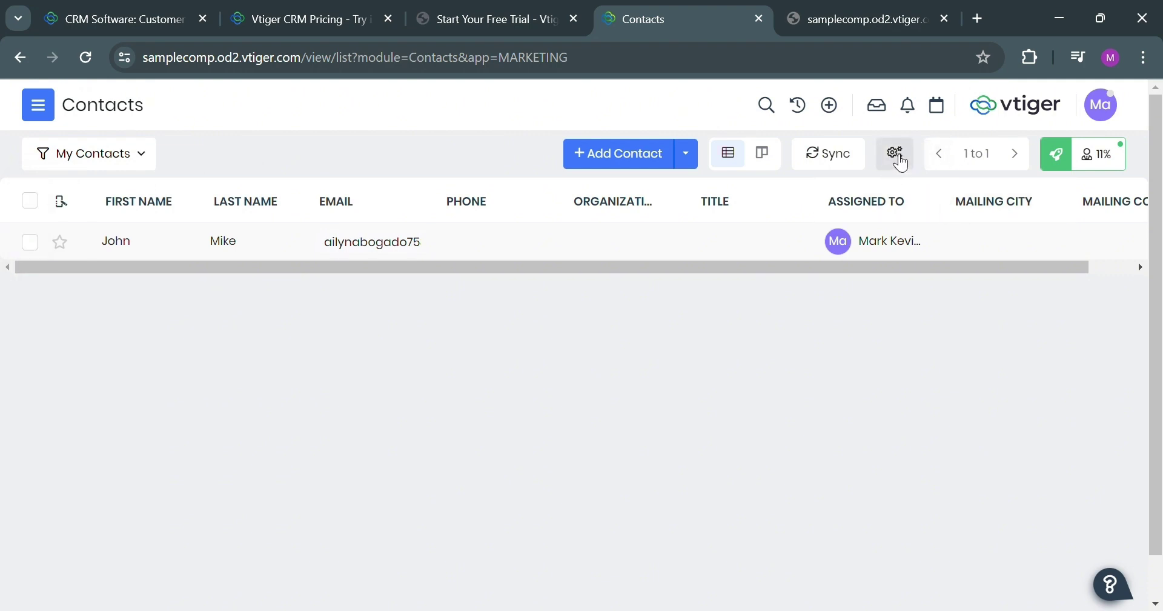
Begin a Contacts webform via Setup Webforms, focus Webform Name, then go to Settings home.
{"action": "left_click", "coordinate": [894, 153]}
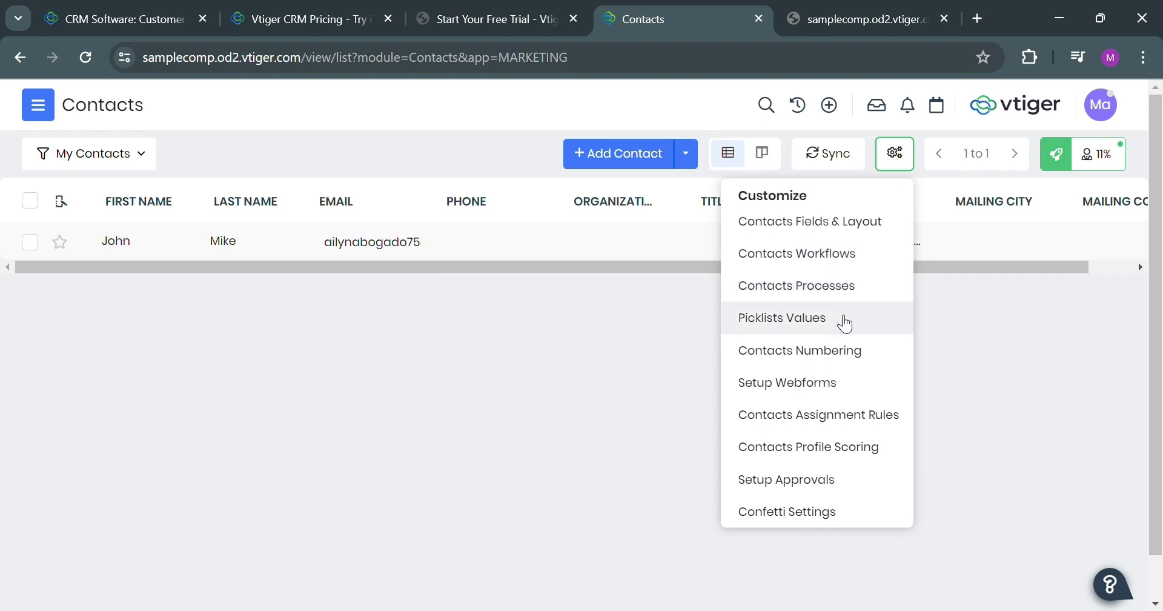
{"action": "left_click", "coordinate": [833, 387]}
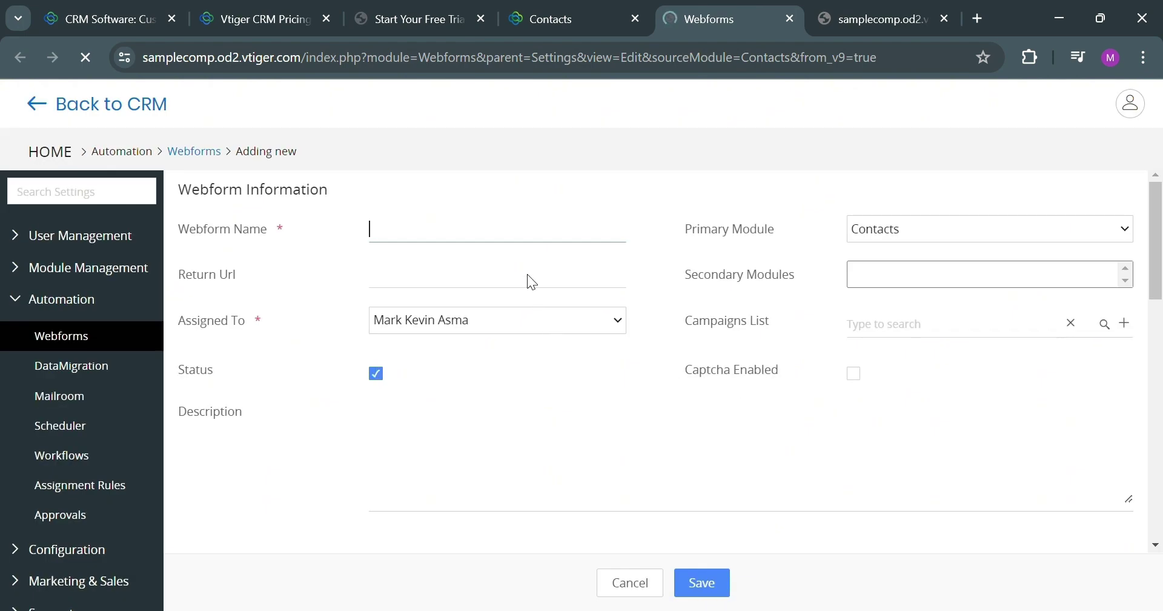
{"action": "left_click", "coordinate": [395, 242]}
{"action": "left_click", "coordinate": [496, 236]}
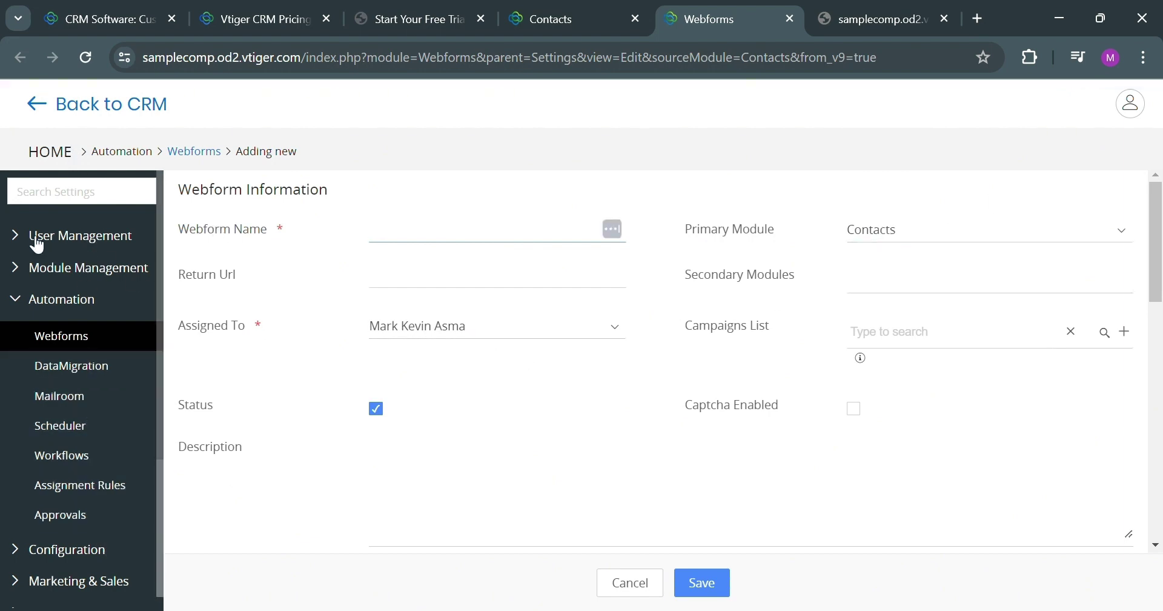
{"action": "left_click", "coordinate": [43, 160]}
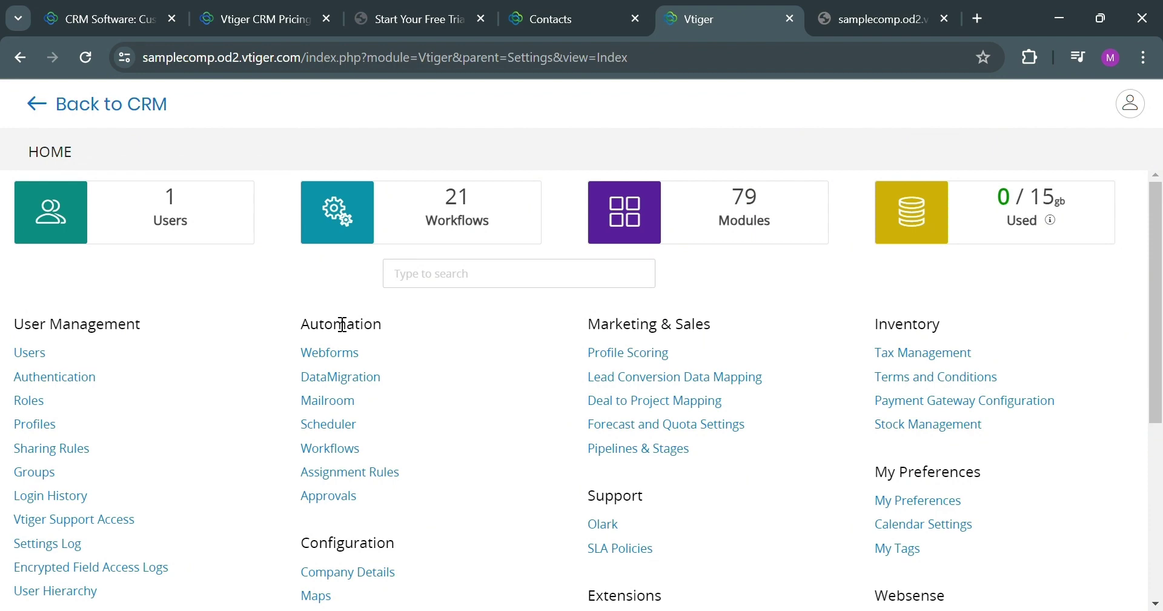
Scroll through the Settings home page to review its sections.
{"action": "scroll", "coordinate": [293, 376], "scroll_direction": "down", "scroll_amount": 5}
{"action": "scroll", "coordinate": [294, 375], "scroll_direction": "up", "scroll_amount": 5}
{"action": "scroll", "coordinate": [497, 368], "scroll_direction": "down", "scroll_amount": 5}
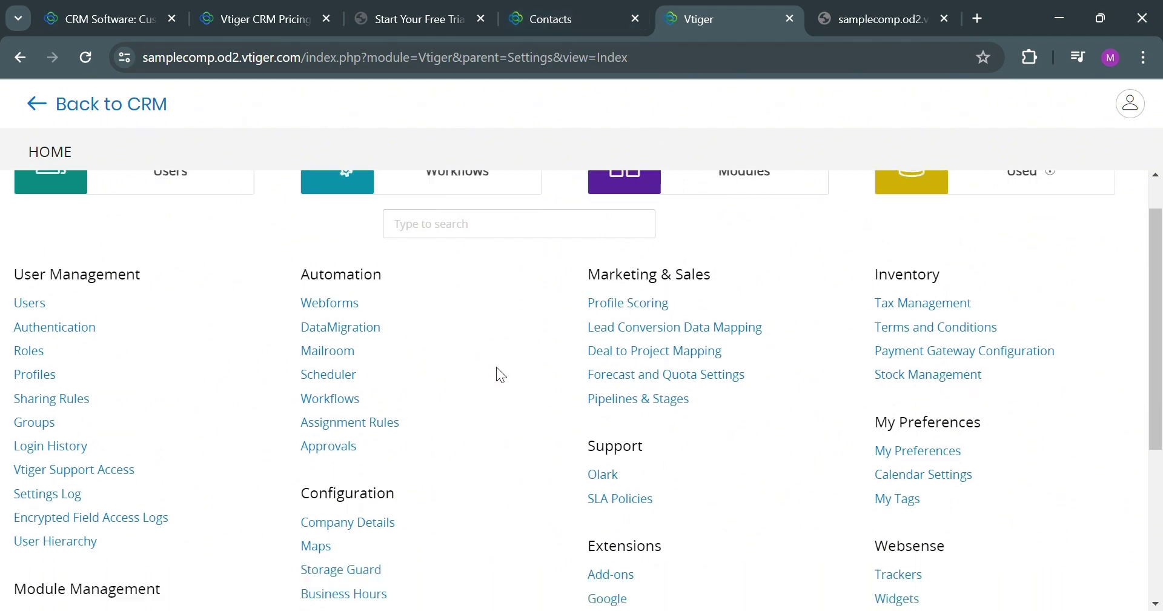
{"action": "scroll", "coordinate": [497, 368], "scroll_direction": "up", "scroll_amount": 1}
{"action": "scroll", "coordinate": [496, 366], "scroll_direction": "up", "scroll_amount": 4}
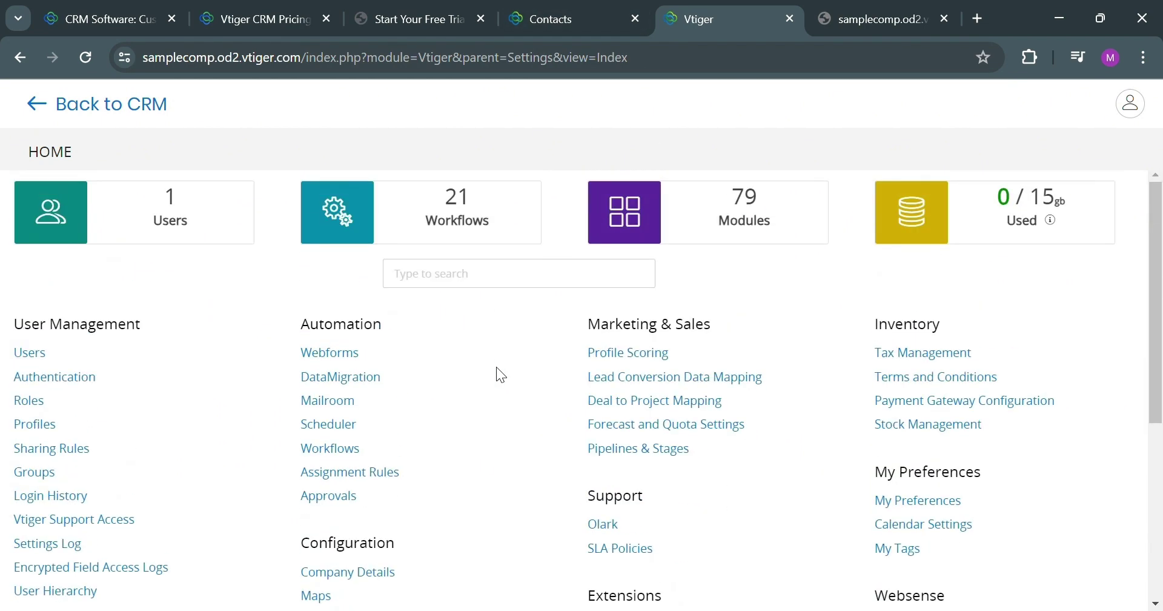
Return to Contacts, start a Document from Quick Create, then close that dialog.
{"action": "left_click", "coordinate": [616, 8]}
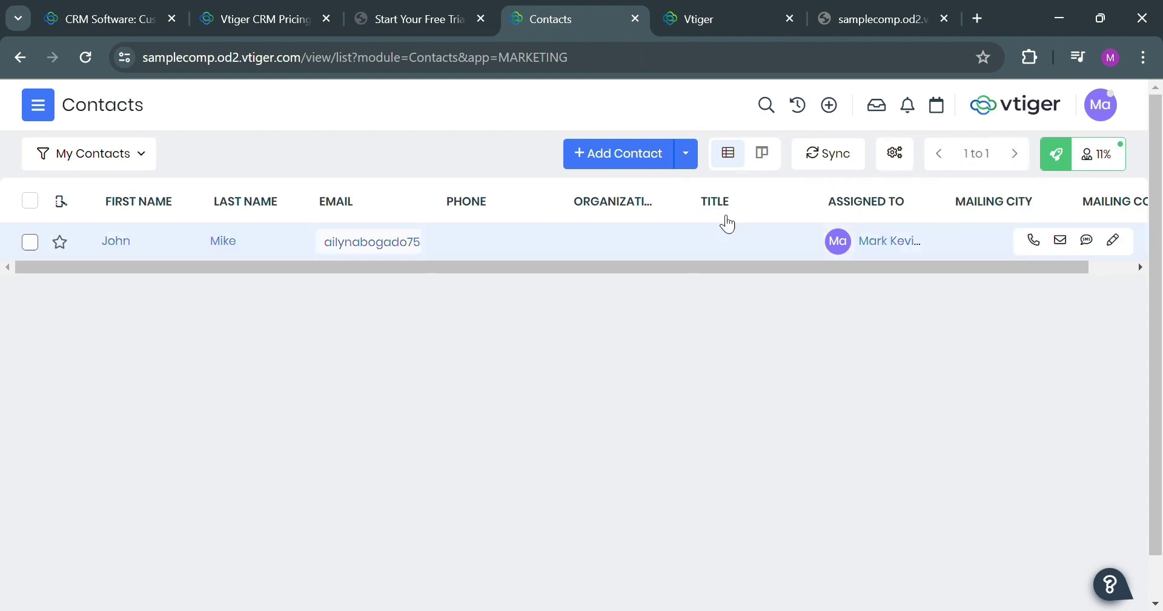
{"action": "left_click", "coordinate": [839, 110]}
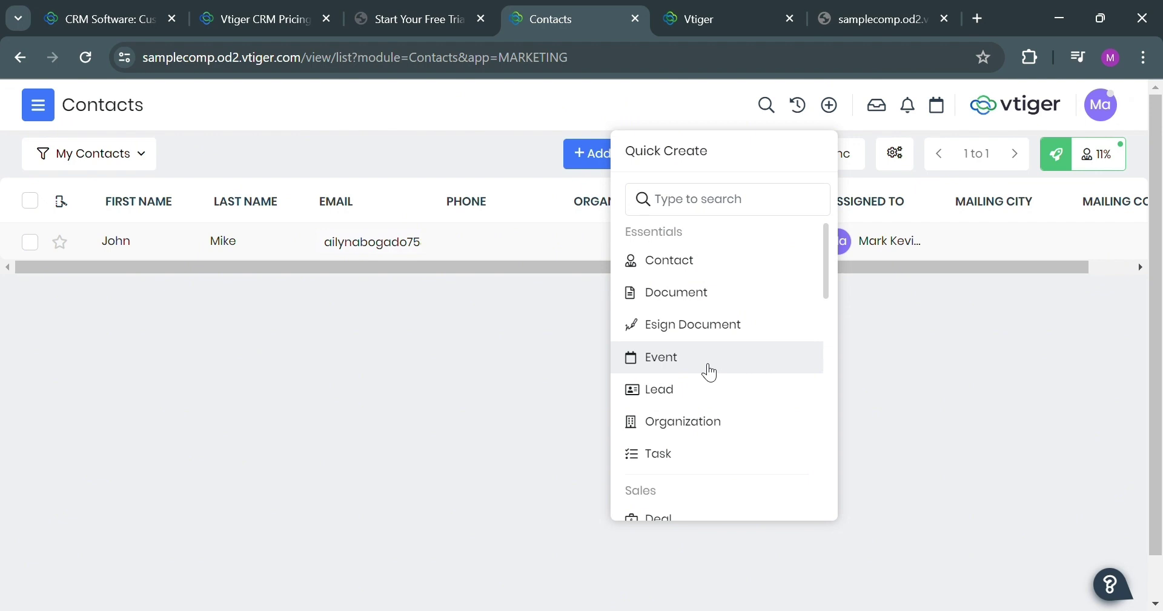
{"action": "left_click", "coordinate": [710, 295]}
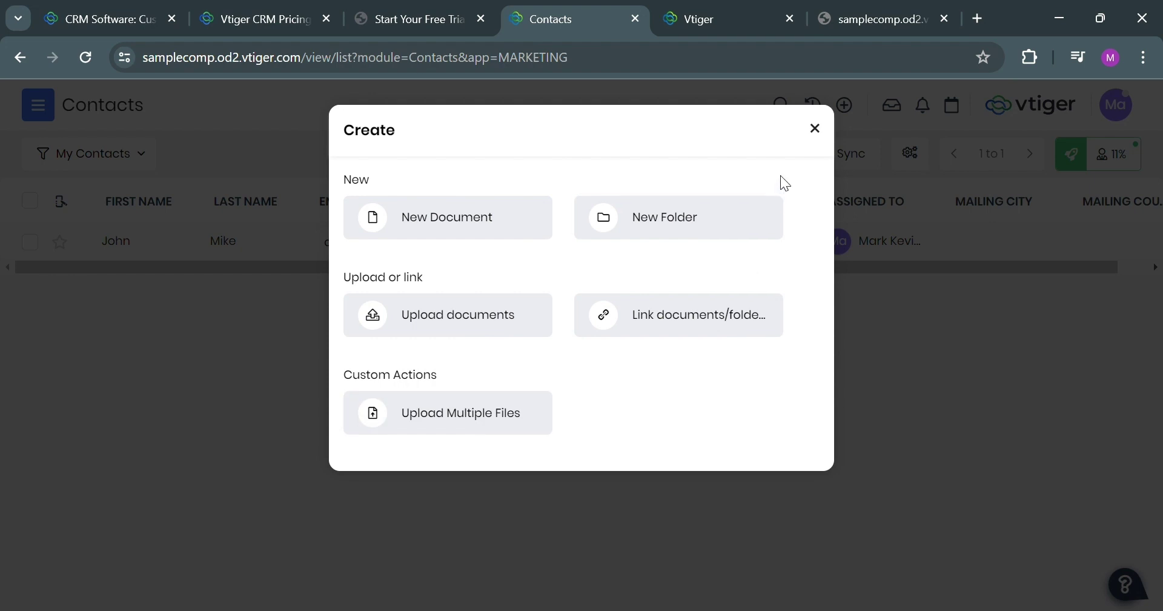
{"action": "left_click", "coordinate": [822, 137]}
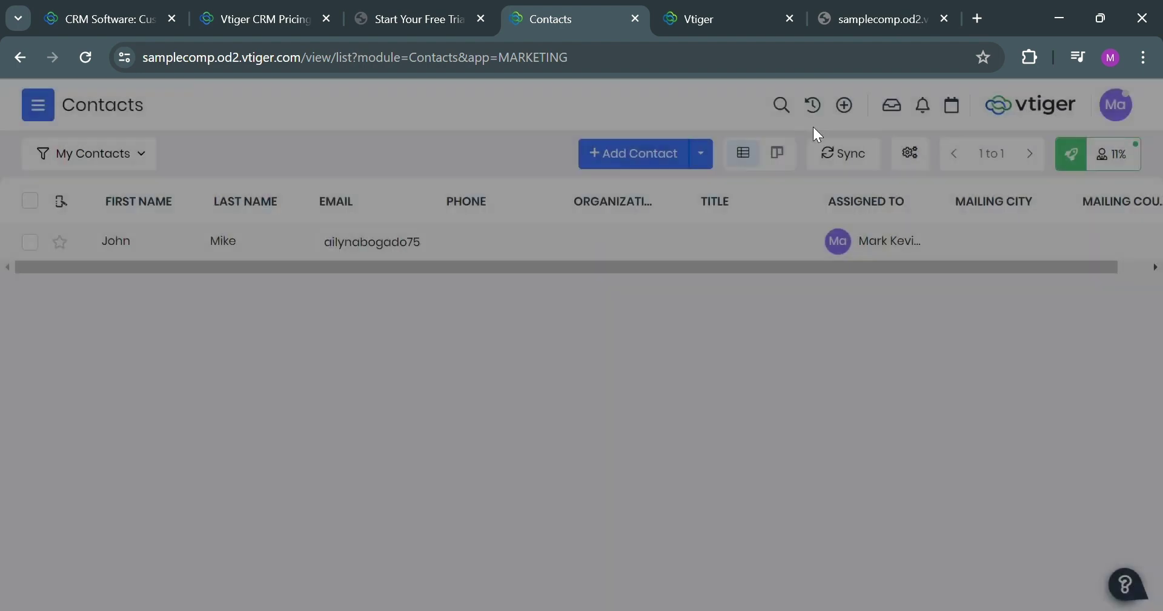
Reopen the Quick Create menu and scroll through its record types.
{"action": "left_click", "coordinate": [829, 107]}
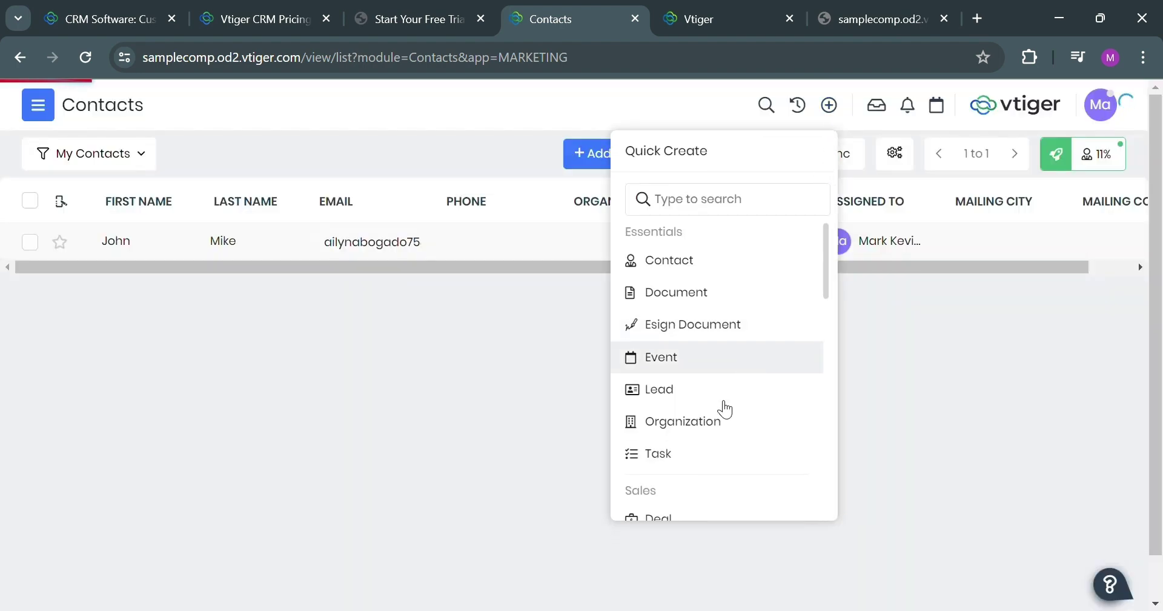
{"action": "scroll", "coordinate": [720, 414], "scroll_direction": "down", "scroll_amount": 2}
{"action": "scroll", "coordinate": [720, 417], "scroll_direction": "down", "scroll_amount": 2}
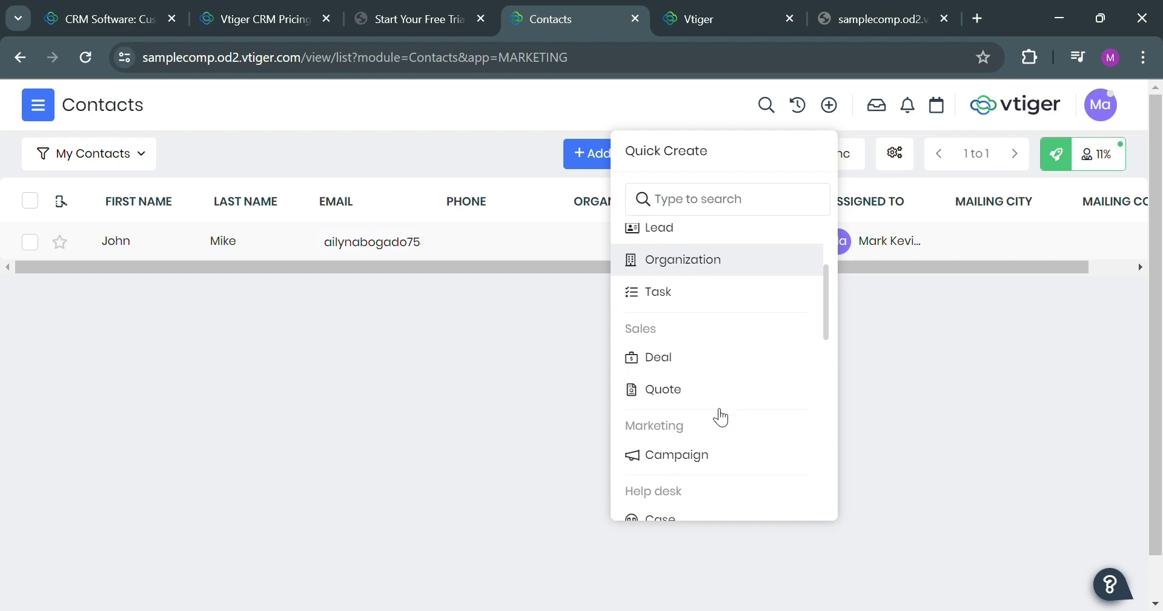
{"action": "scroll", "coordinate": [719, 417], "scroll_direction": "up", "scroll_amount": 3}
{"action": "scroll", "coordinate": [720, 416], "scroll_direction": "up", "scroll_amount": 1}
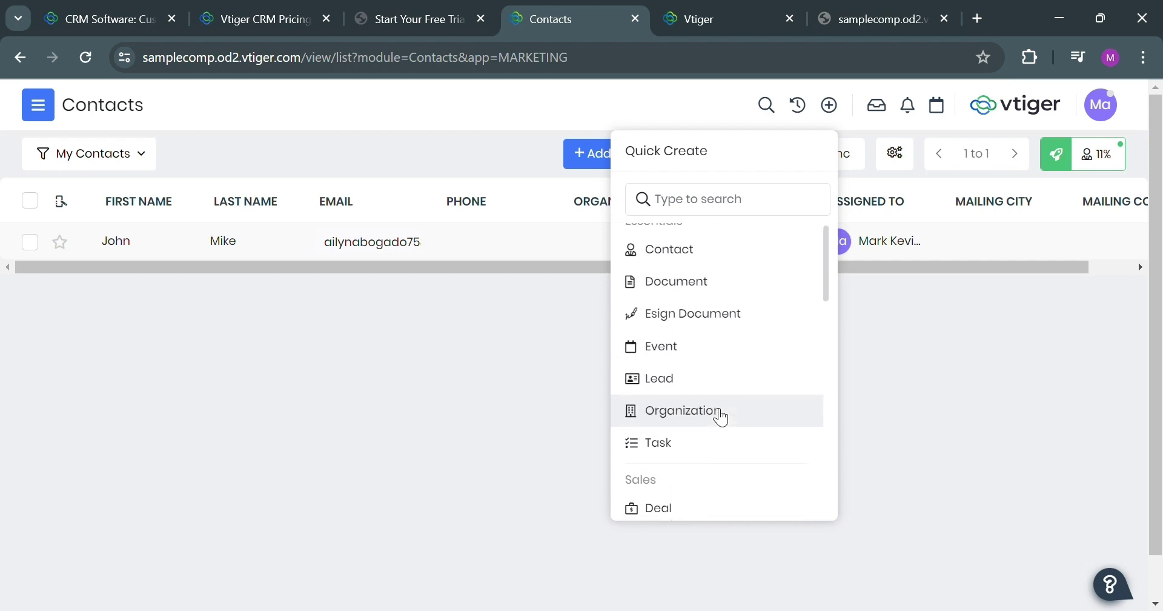
Start a Quick Create task, keep its Stage as Todo, then discard it unsaved.
{"action": "scroll", "coordinate": [727, 445], "scroll_direction": "down", "scroll_amount": 3}
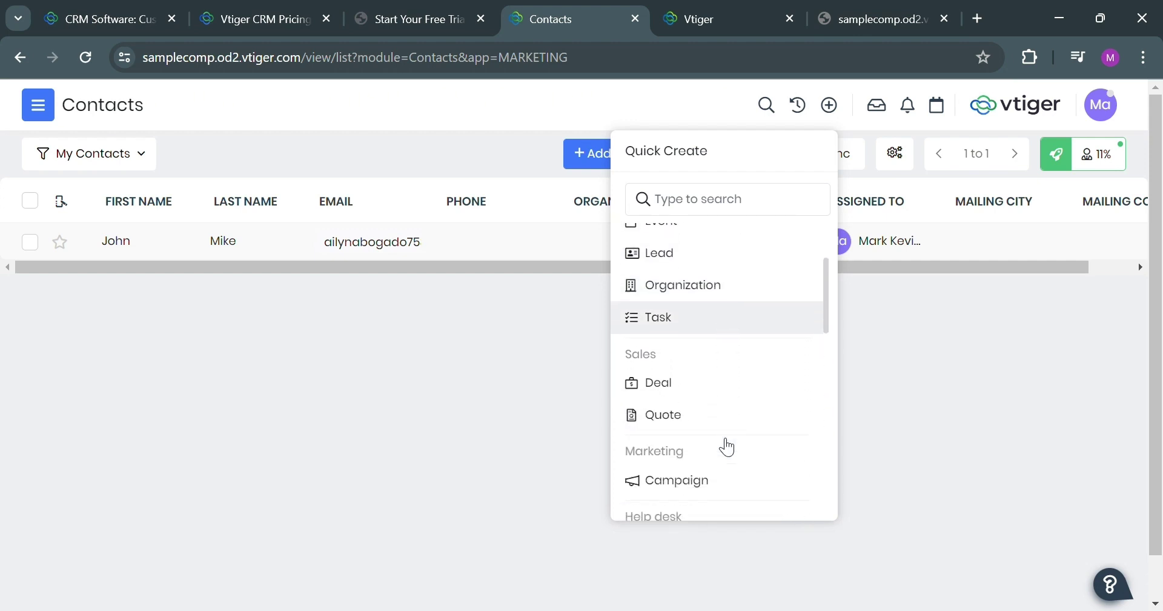
{"action": "left_click", "coordinate": [714, 293]}
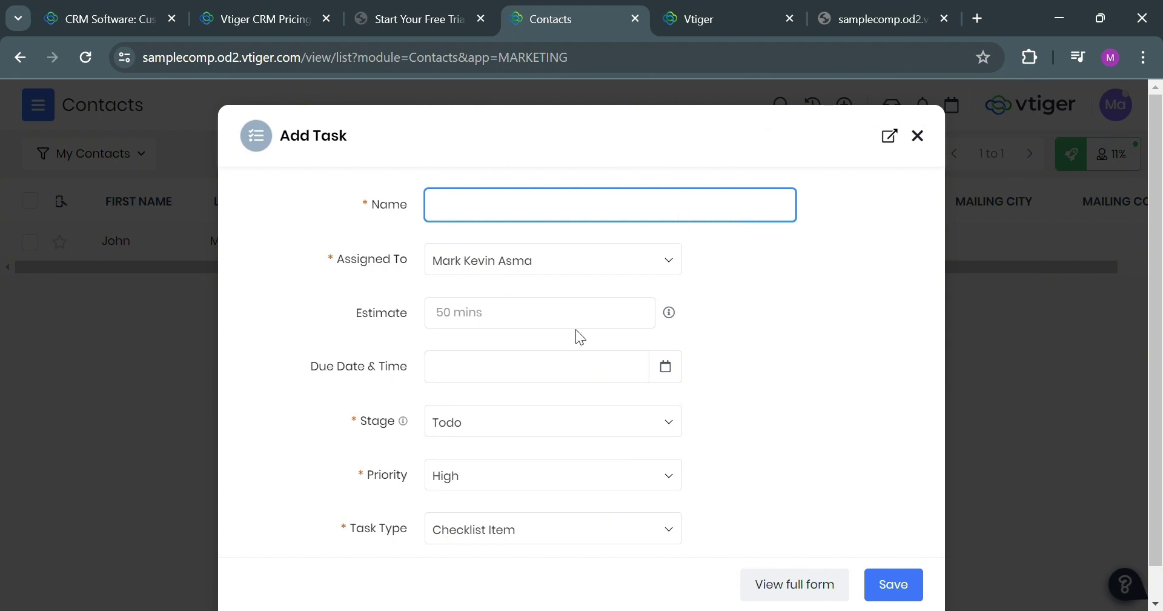
{"action": "scroll", "coordinate": [580, 374], "scroll_direction": "down", "scroll_amount": 1}
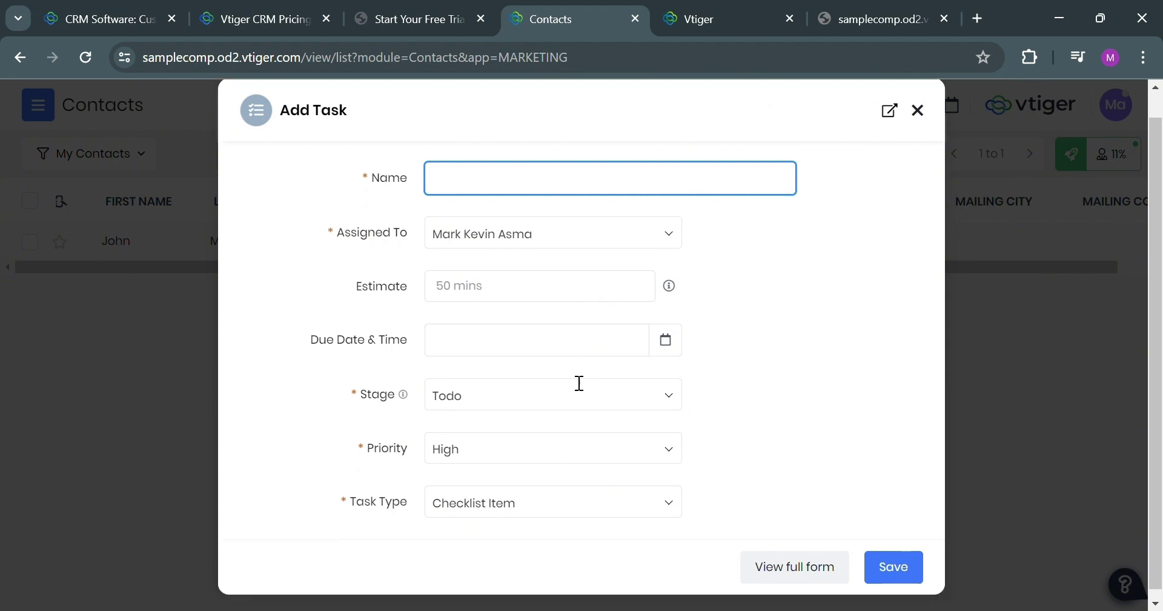
{"action": "left_click", "coordinate": [582, 391]}
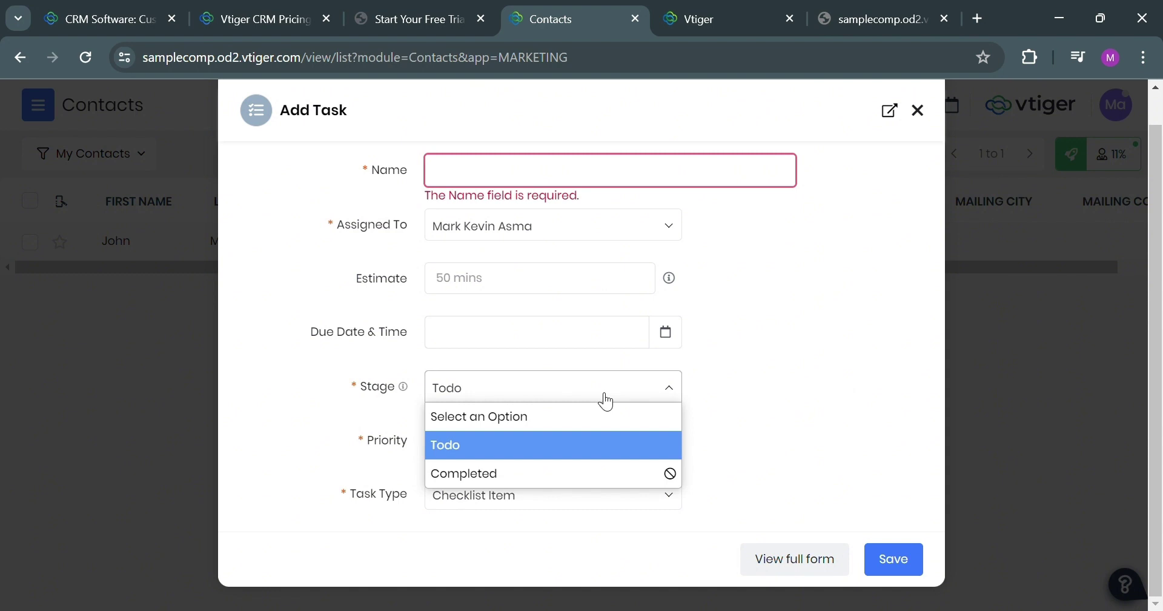
{"action": "left_click", "coordinate": [712, 444]}
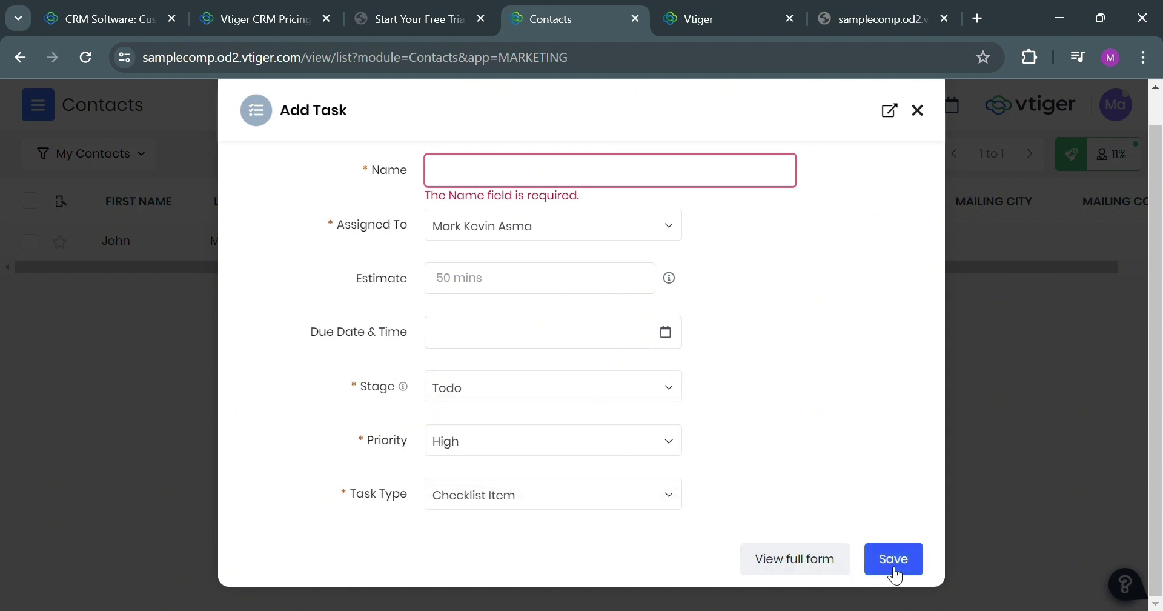
{"action": "left_click", "coordinate": [926, 111]}
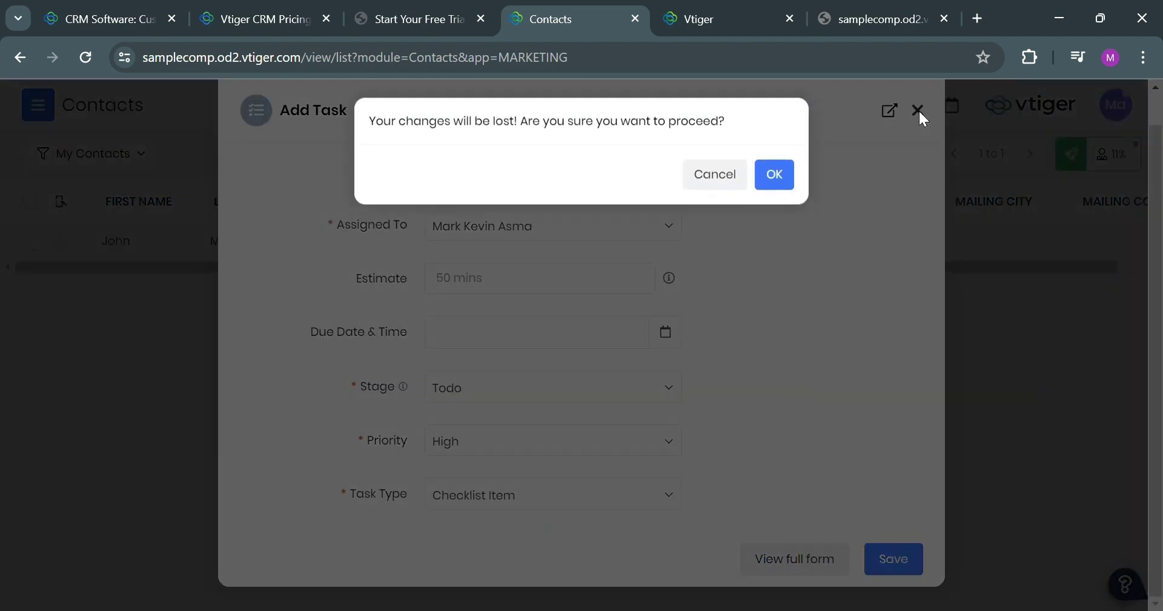
{"action": "left_click", "coordinate": [788, 186]}
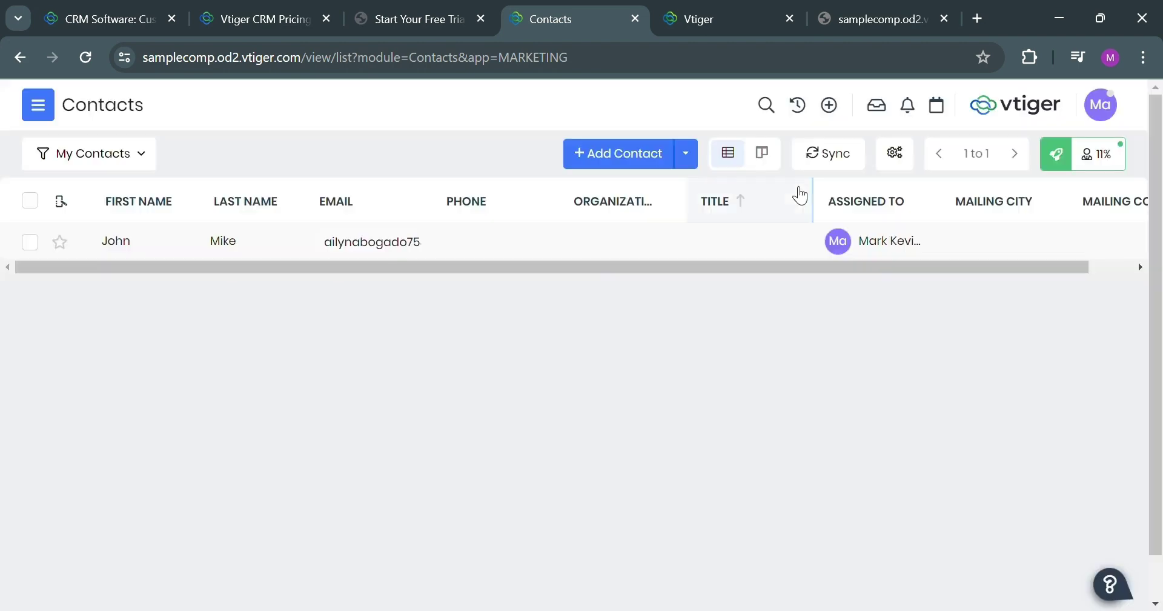
{"action": "left_click", "coordinate": [830, 109]}
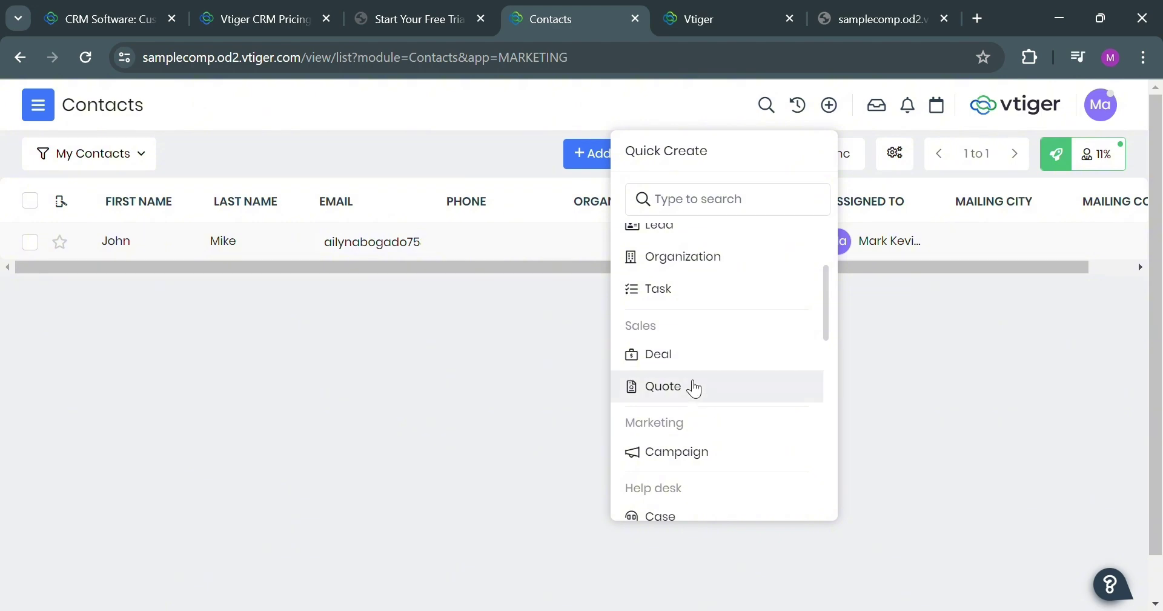
Open a blank Add Deal form, scroll through it, and close it without saving.
{"action": "left_click", "coordinate": [682, 364]}
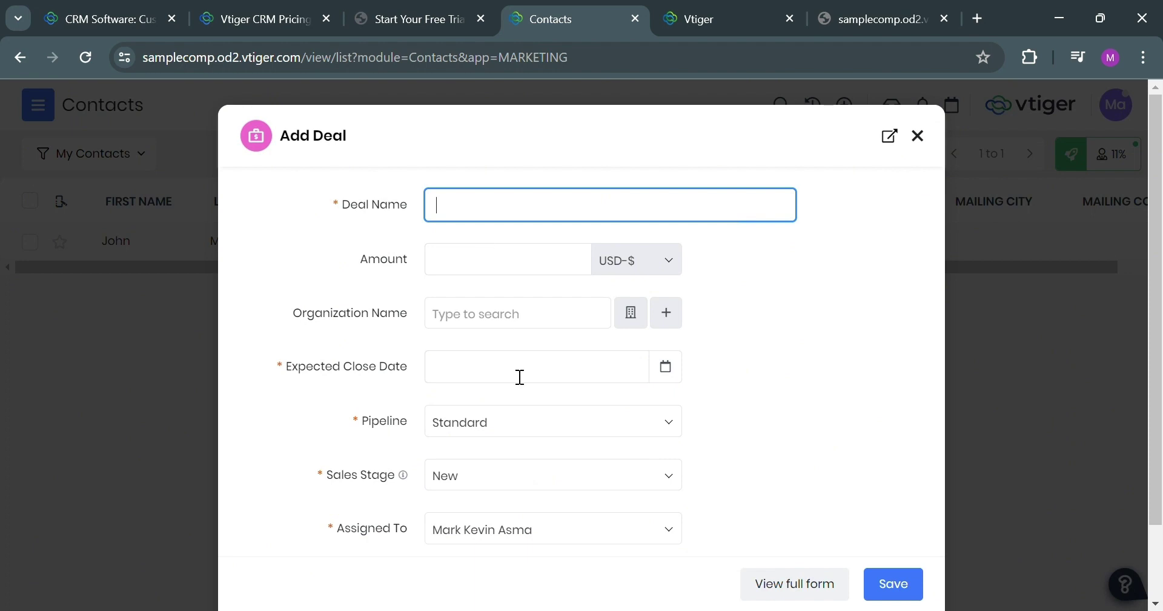
{"action": "scroll", "coordinate": [522, 388], "scroll_direction": "down", "scroll_amount": 2}
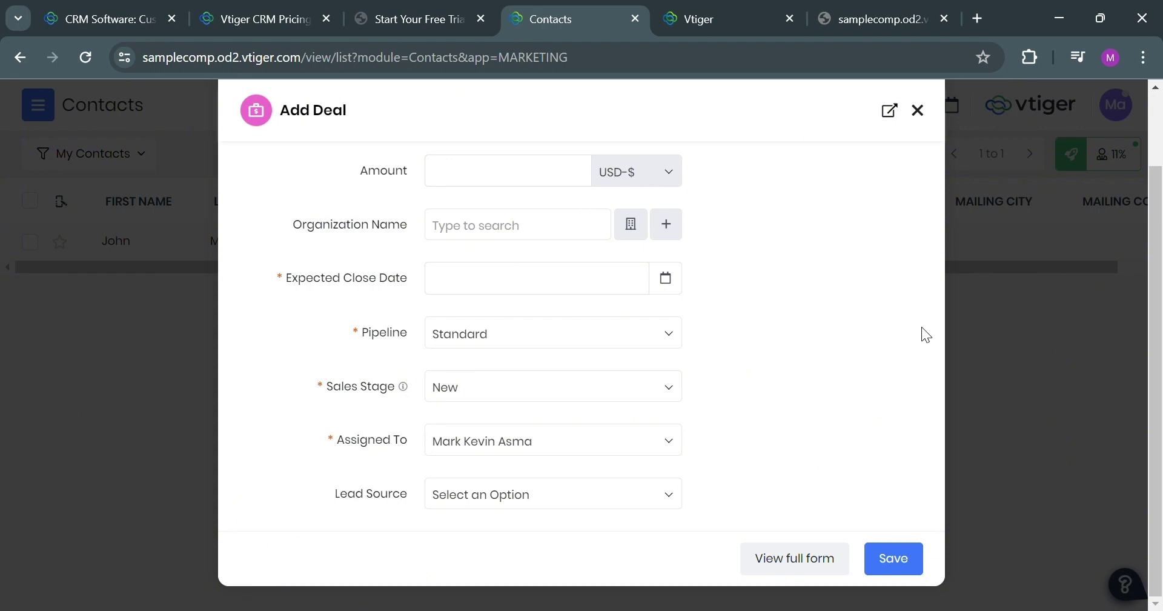
{"action": "left_click", "coordinate": [919, 111]}
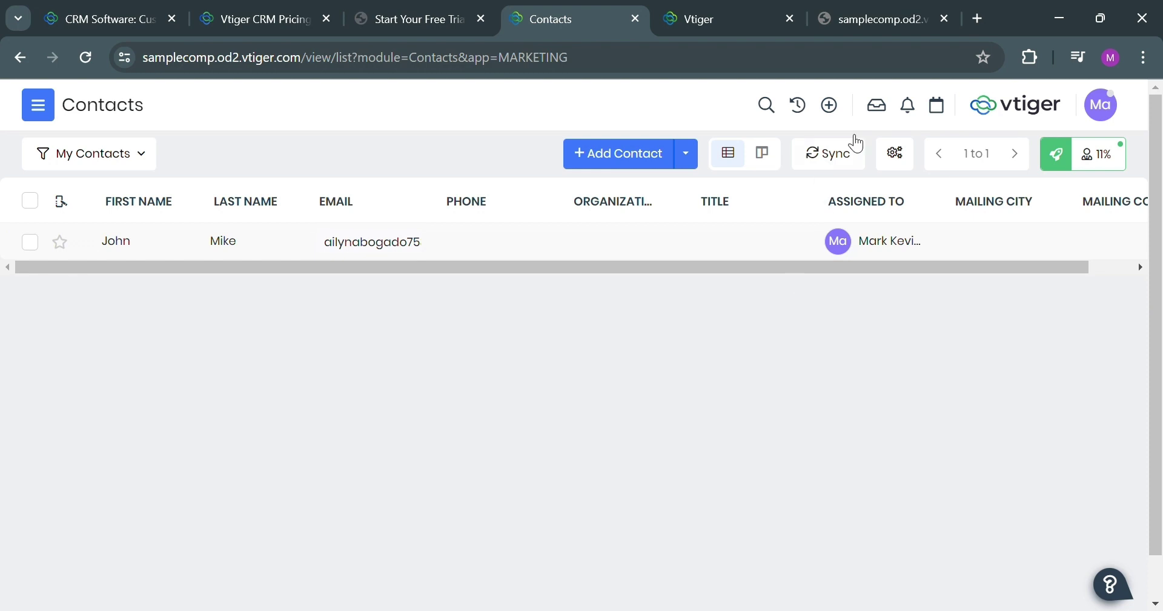
{"action": "left_click", "coordinate": [829, 105]}
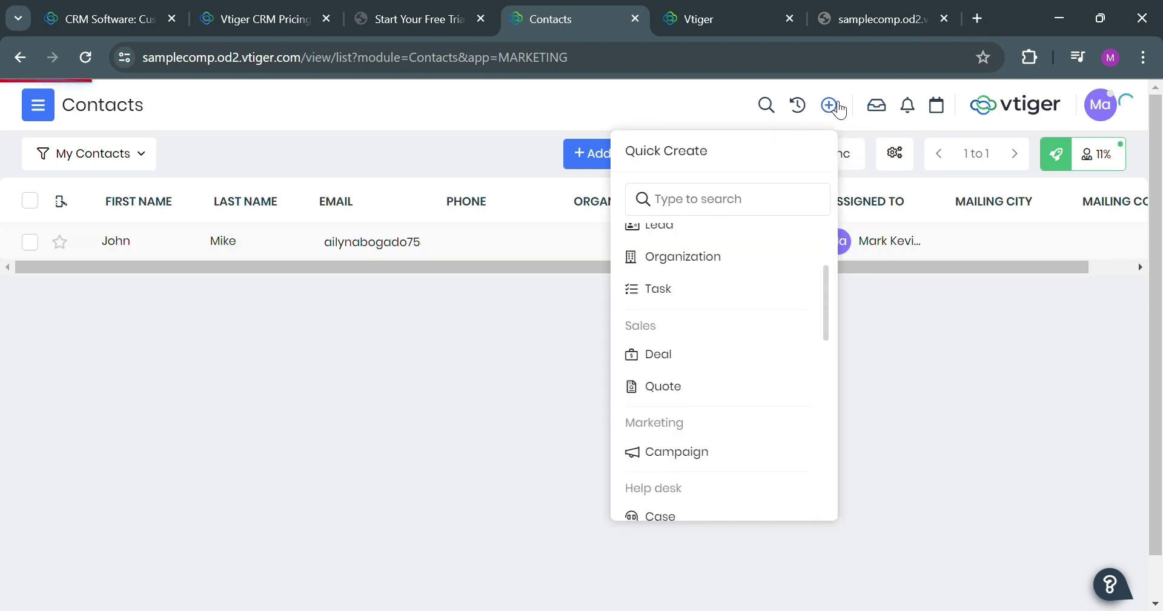
{"action": "scroll", "coordinate": [703, 424], "scroll_direction": "down", "scroll_amount": 1}
{"action": "scroll", "coordinate": [700, 427], "scroll_direction": "down", "scroll_amount": 4}
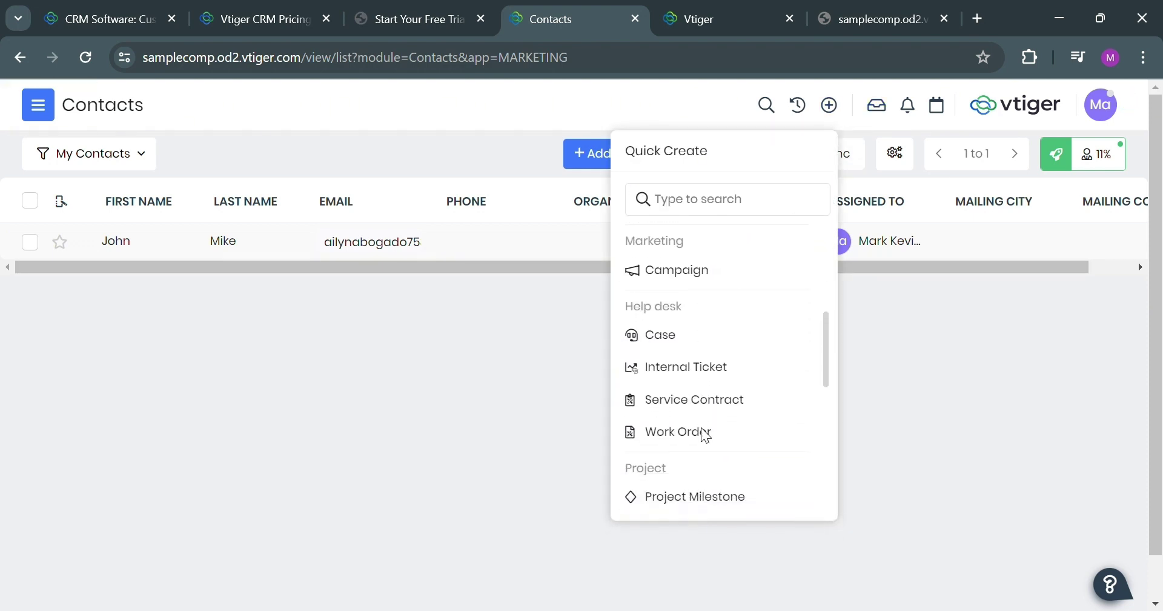
{"action": "scroll", "coordinate": [700, 427], "scroll_direction": "up", "scroll_amount": 2}
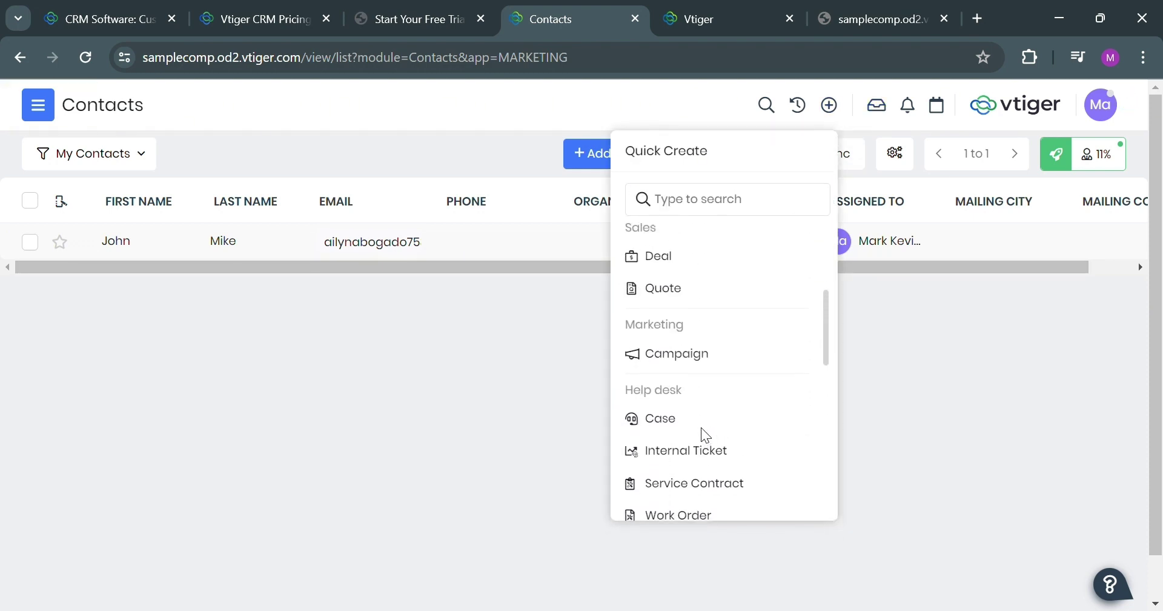
{"action": "left_click", "coordinate": [701, 353]}
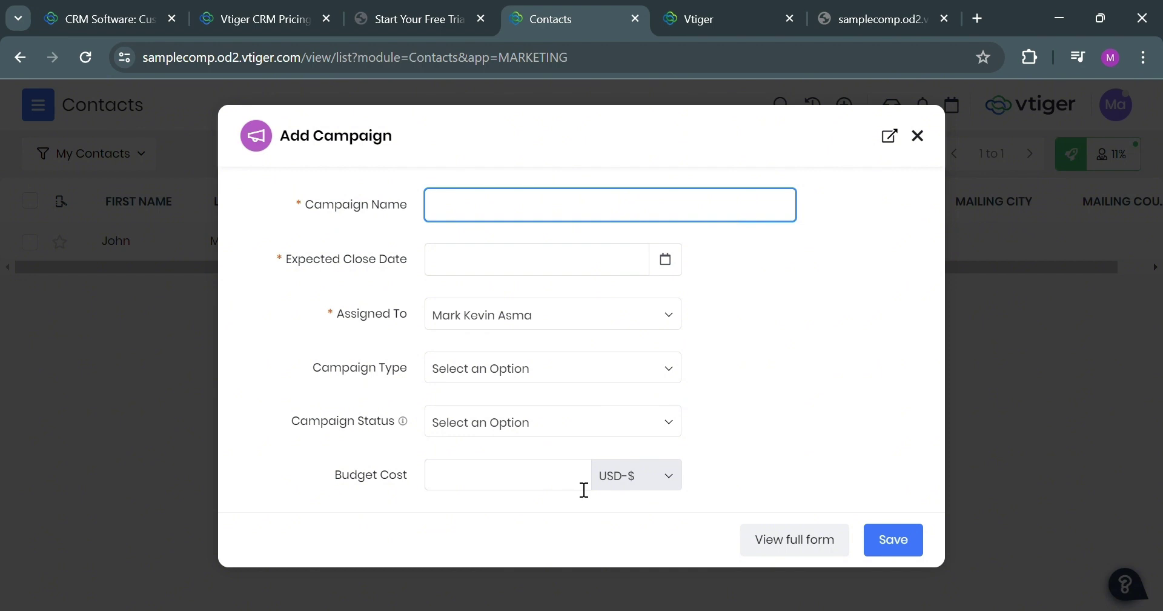
{"action": "left_click", "coordinate": [683, 486]}
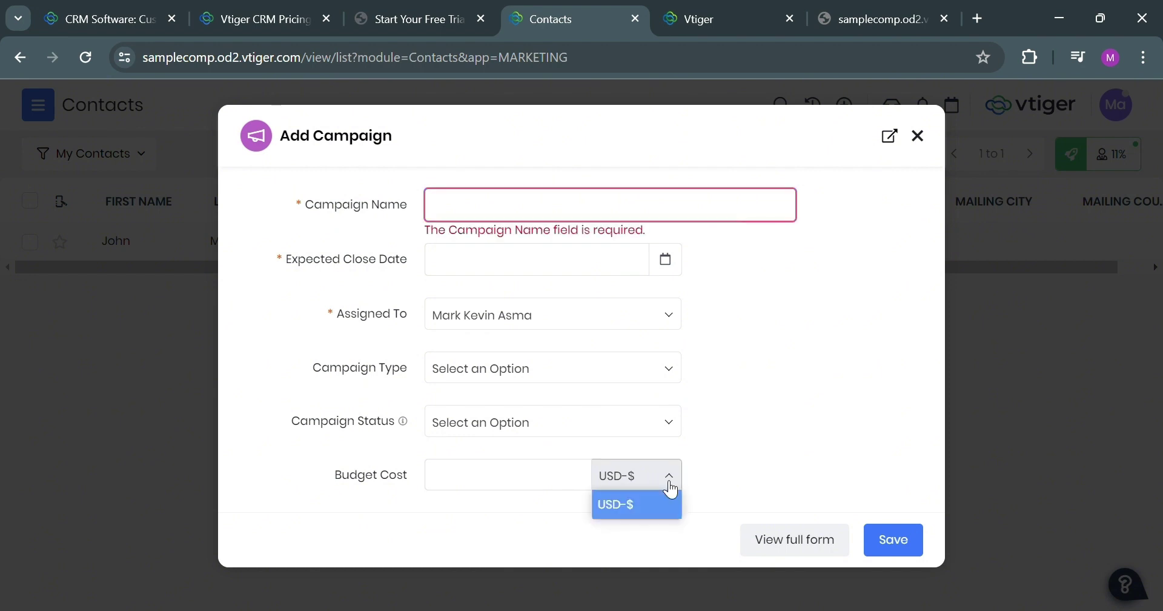
{"action": "left_click", "coordinate": [669, 483]}
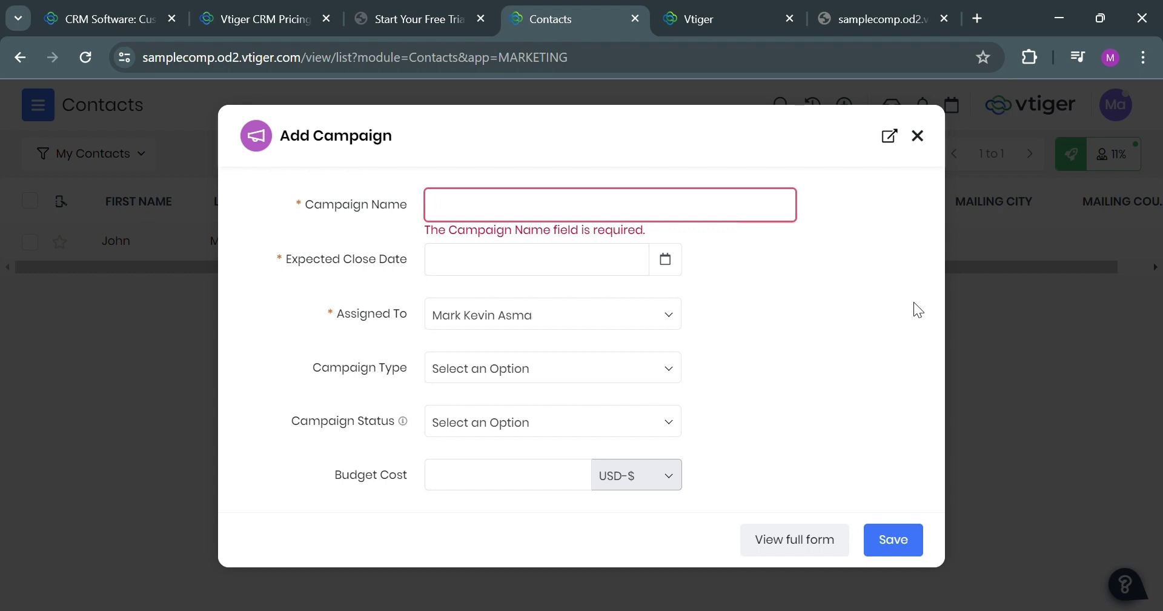
{"action": "left_click", "coordinate": [919, 135]}
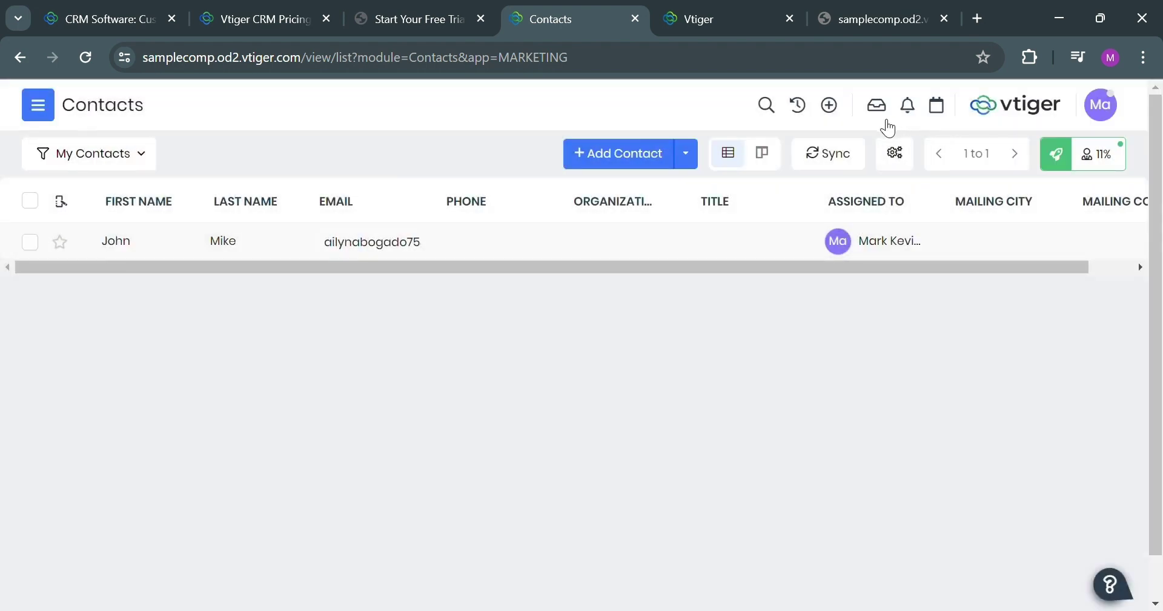
Quick-create a project milestone named 'Milestone 1' and save it, leaving Related To empty.
{"action": "left_click", "coordinate": [831, 107]}
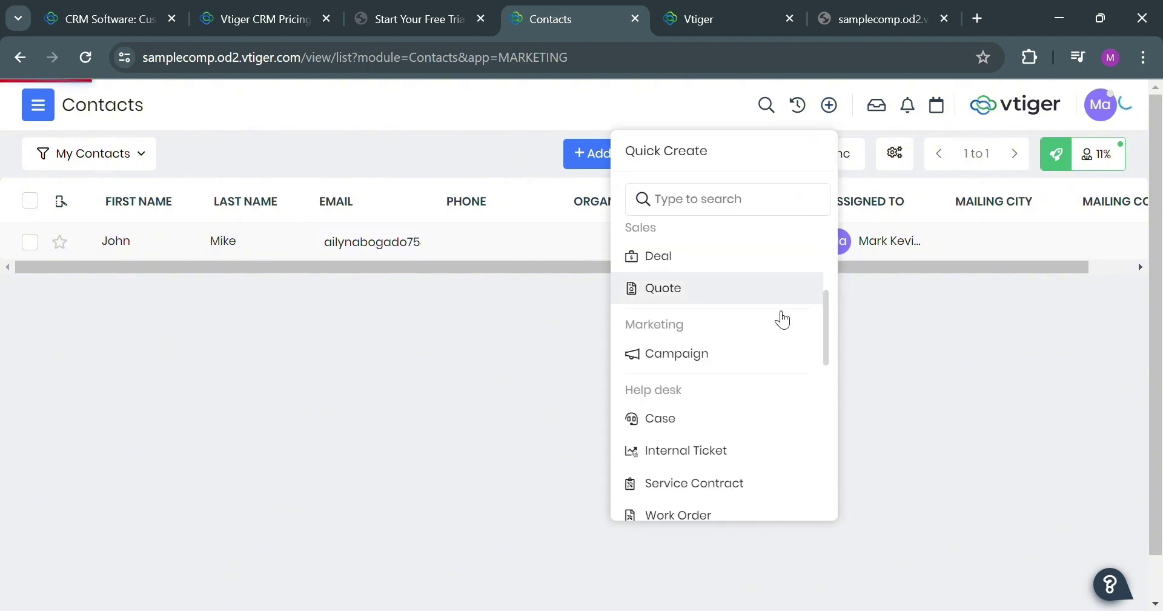
{"action": "scroll", "coordinate": [762, 363], "scroll_direction": "down", "scroll_amount": 3}
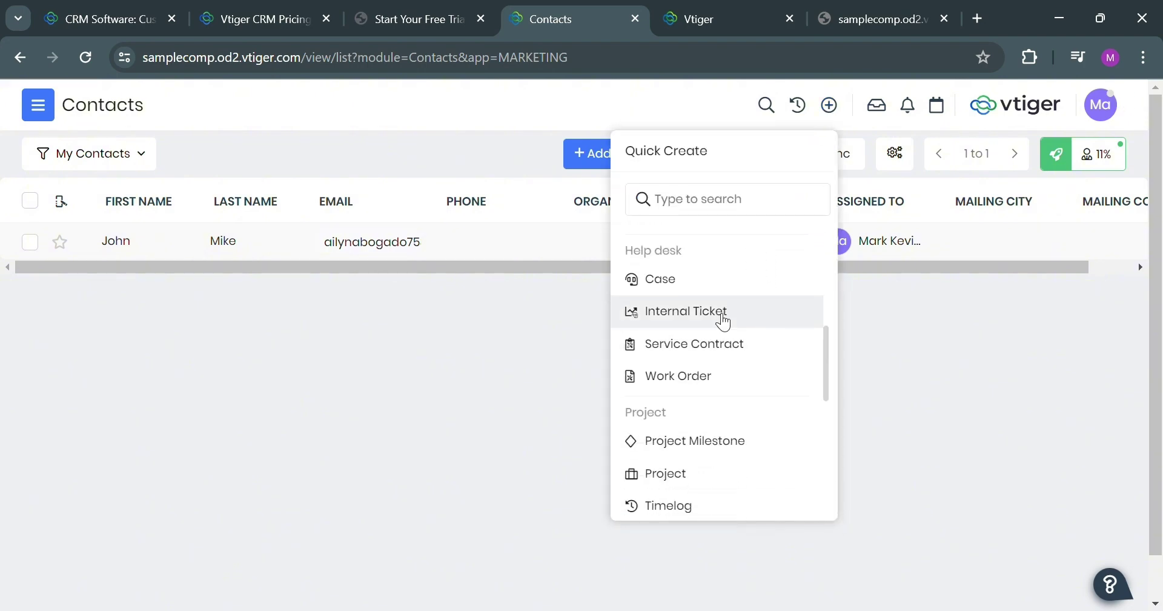
{"action": "scroll", "coordinate": [721, 424], "scroll_direction": "down", "scroll_amount": 2}
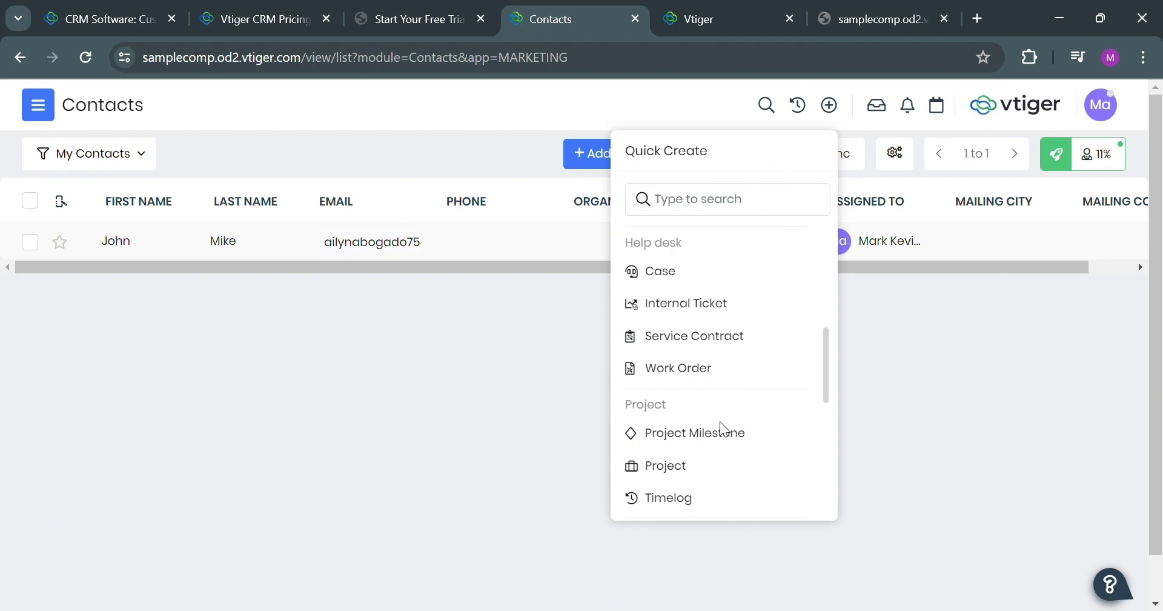
{"action": "scroll", "coordinate": [725, 427], "scroll_direction": "down", "scroll_amount": 1}
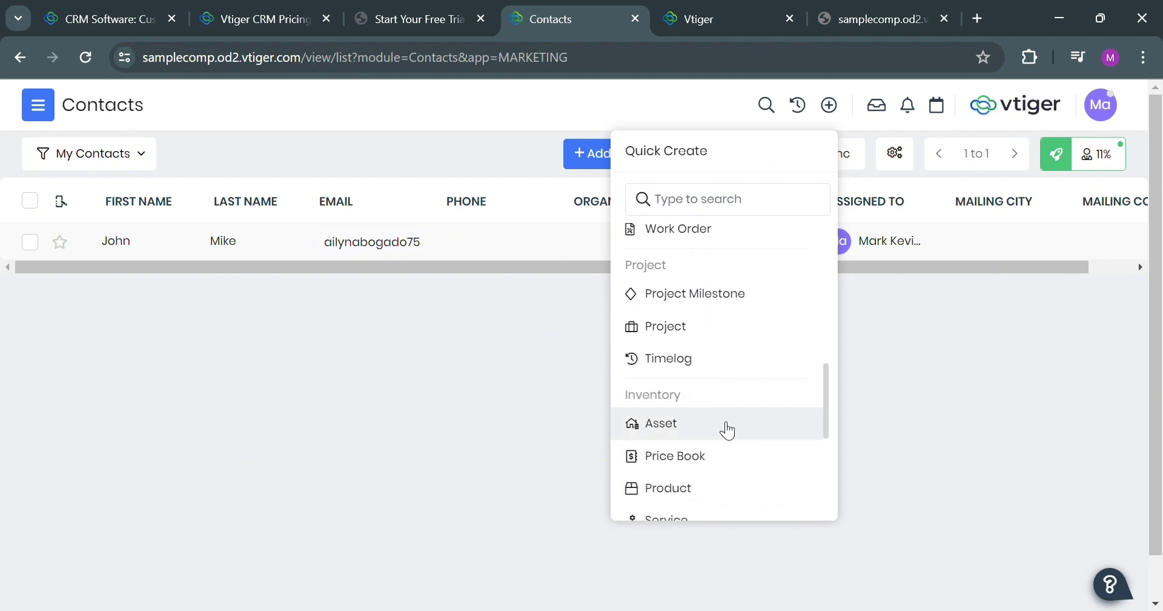
{"action": "left_click", "coordinate": [728, 306]}
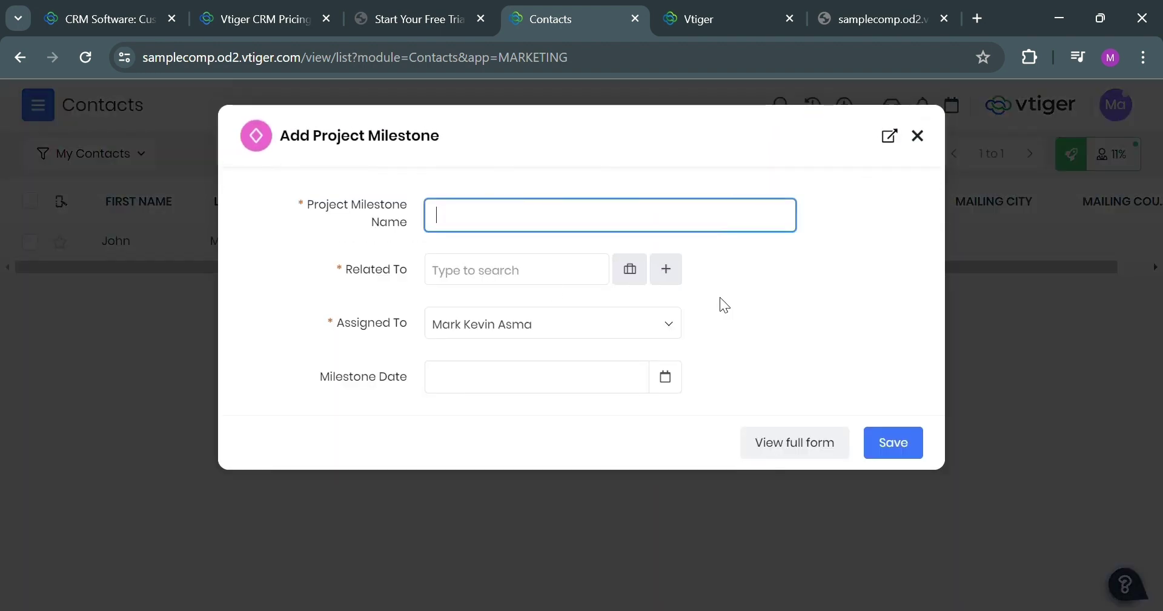
{"action": "type", "text": "Milestone 1"}
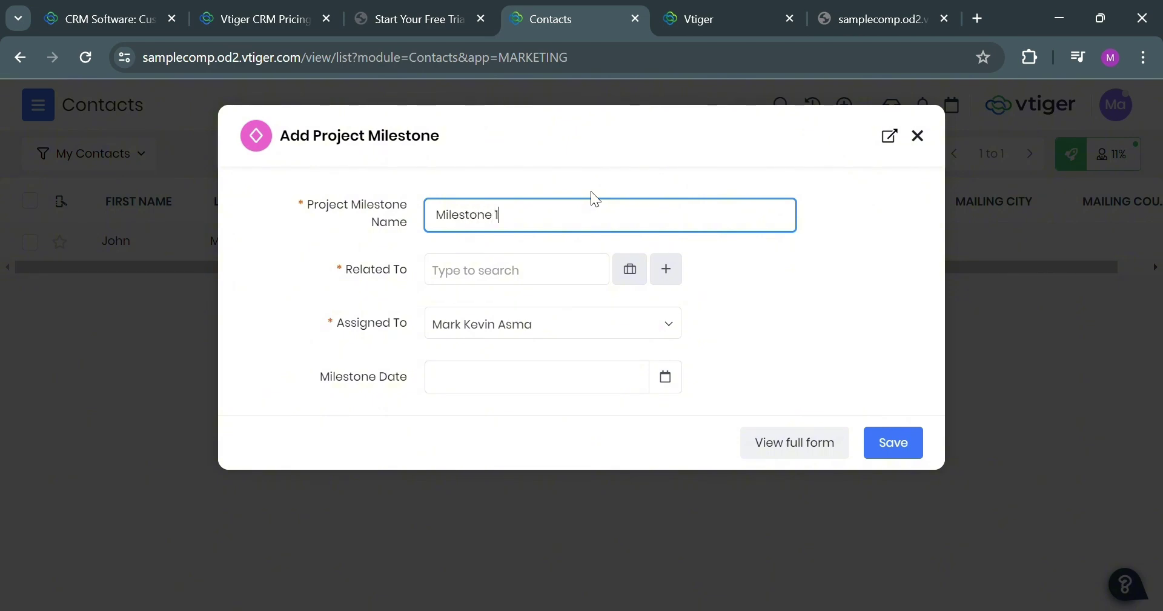
{"action": "left_click", "coordinate": [587, 281]}
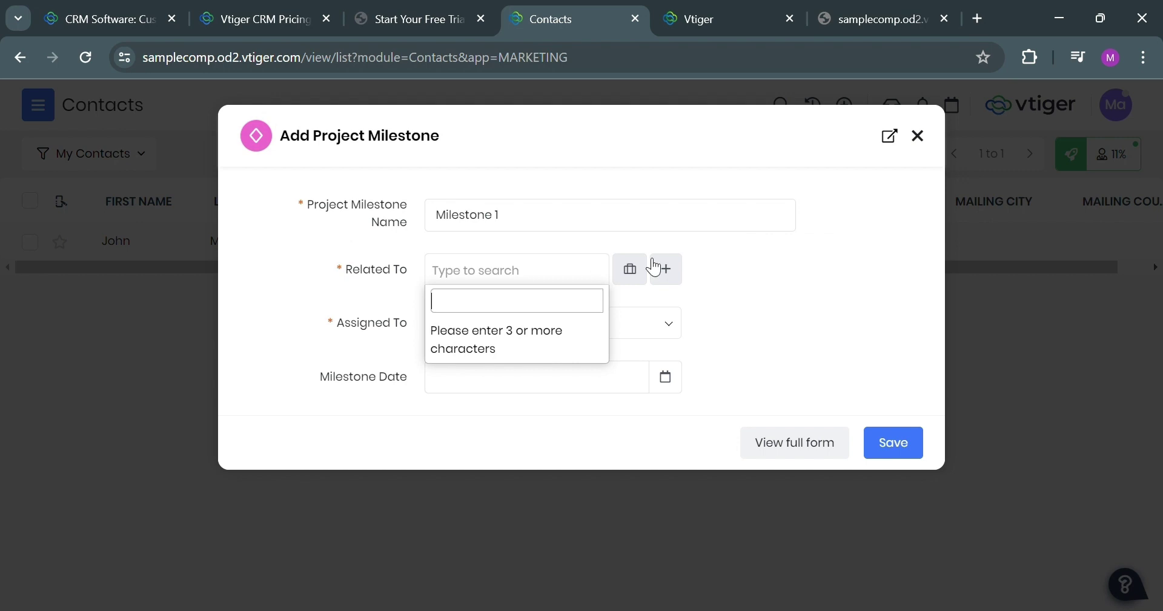
{"action": "left_click", "coordinate": [715, 312]}
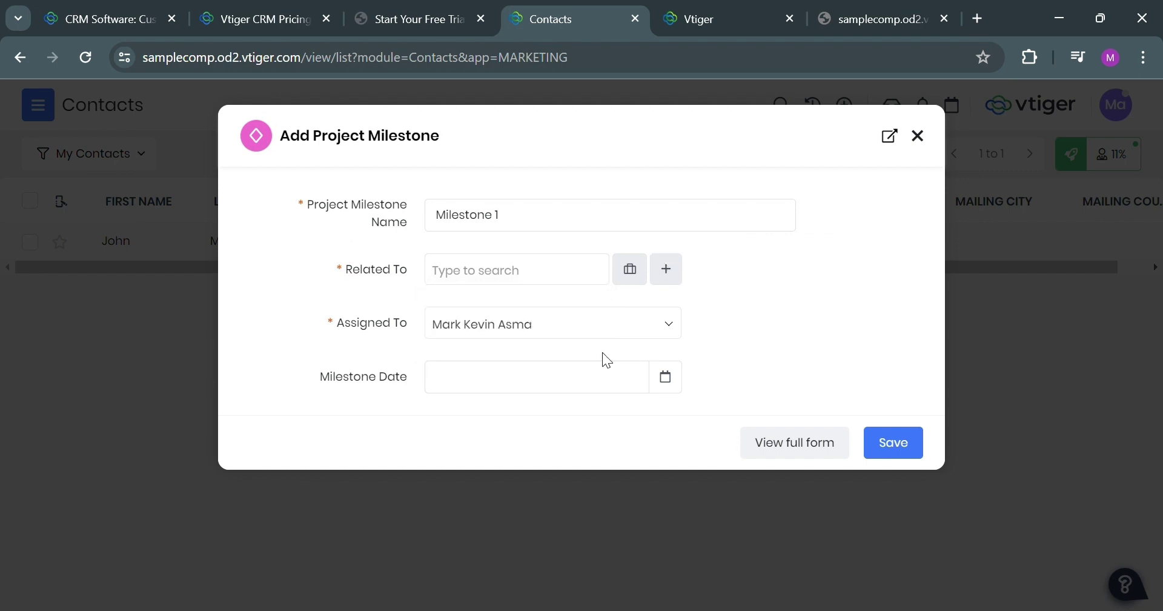
{"action": "left_click", "coordinate": [891, 441]}
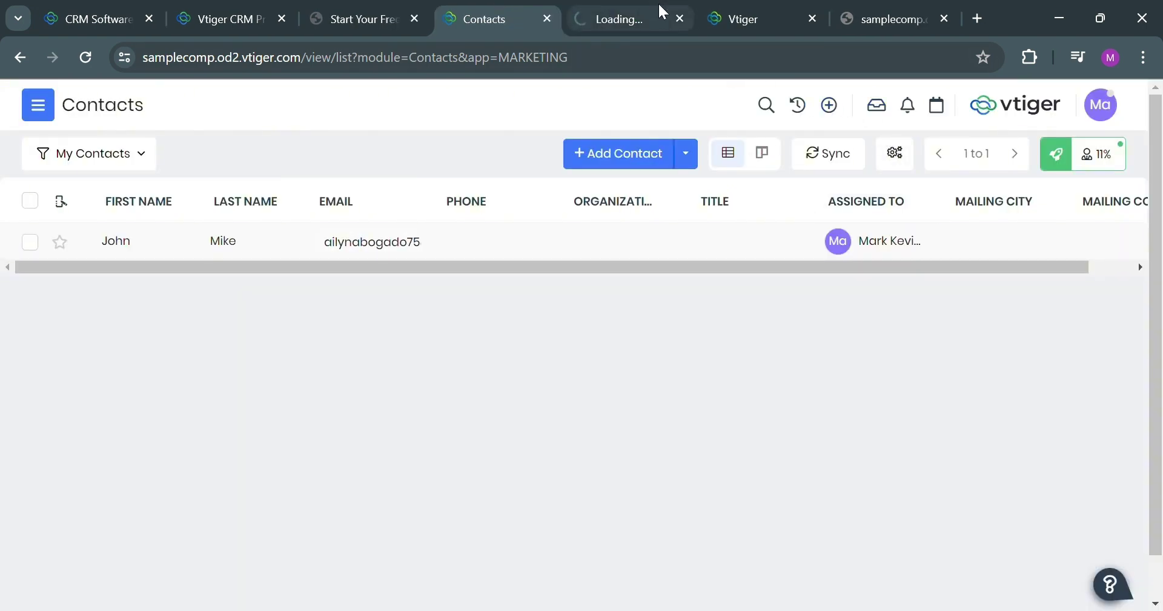
{"action": "left_click", "coordinate": [680, 18]}
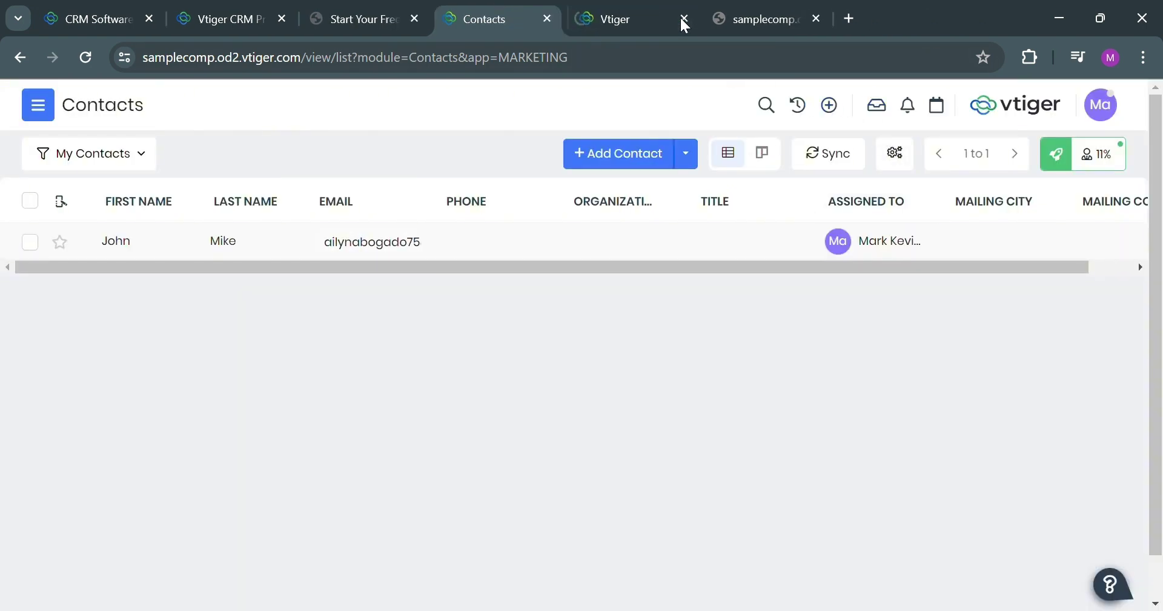
Open a new SMS Template form from the Tools section of Quick Create.
{"action": "left_click", "coordinate": [837, 112]}
{"action": "scroll", "coordinate": [771, 358], "scroll_direction": "down", "scroll_amount": 4}
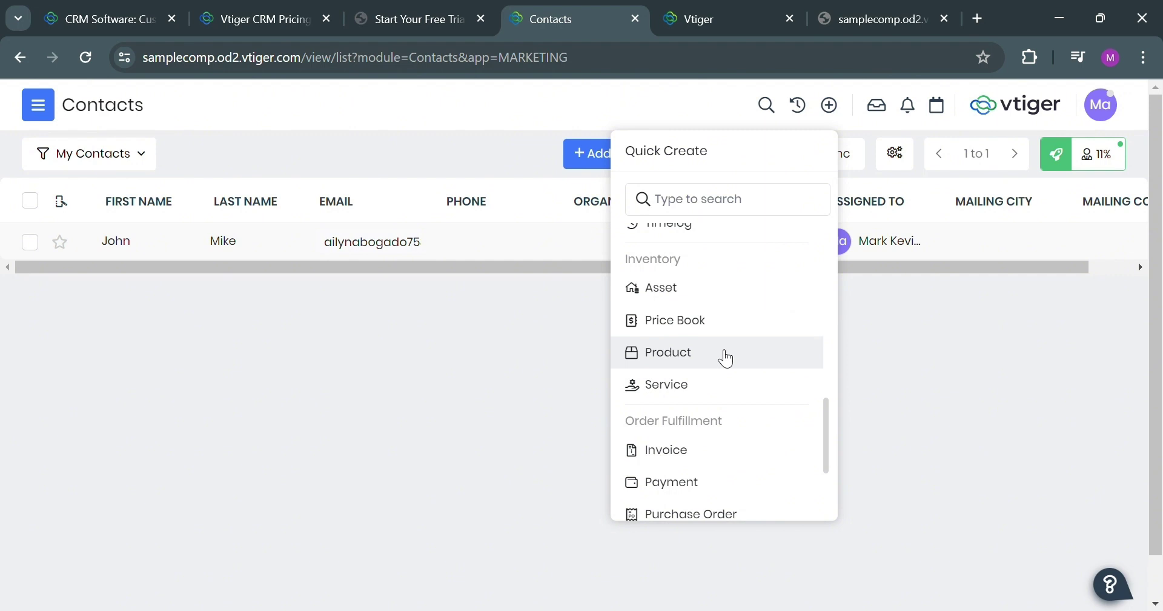
{"action": "scroll", "coordinate": [732, 412], "scroll_direction": "down", "scroll_amount": 3}
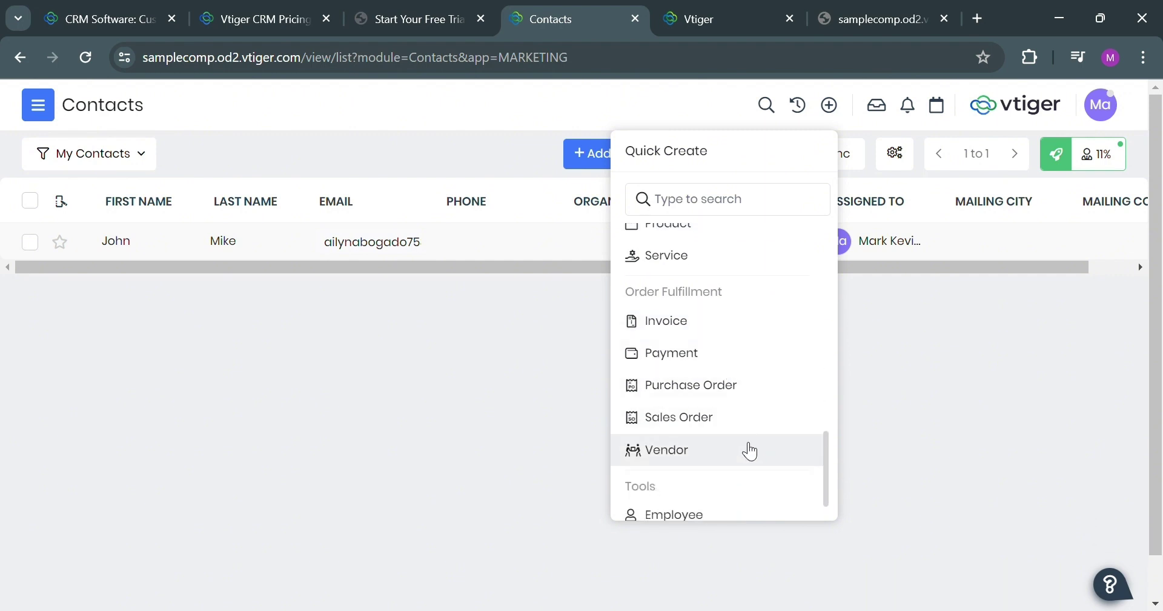
{"action": "scroll", "coordinate": [749, 450], "scroll_direction": "down", "scroll_amount": 1}
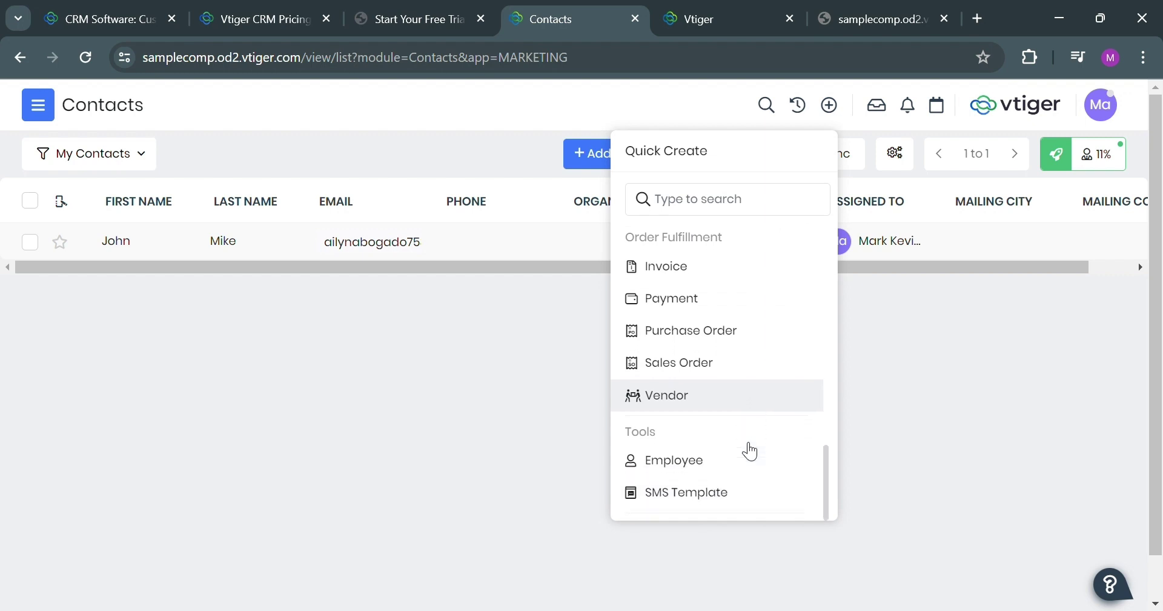
{"action": "left_click", "coordinate": [750, 502]}
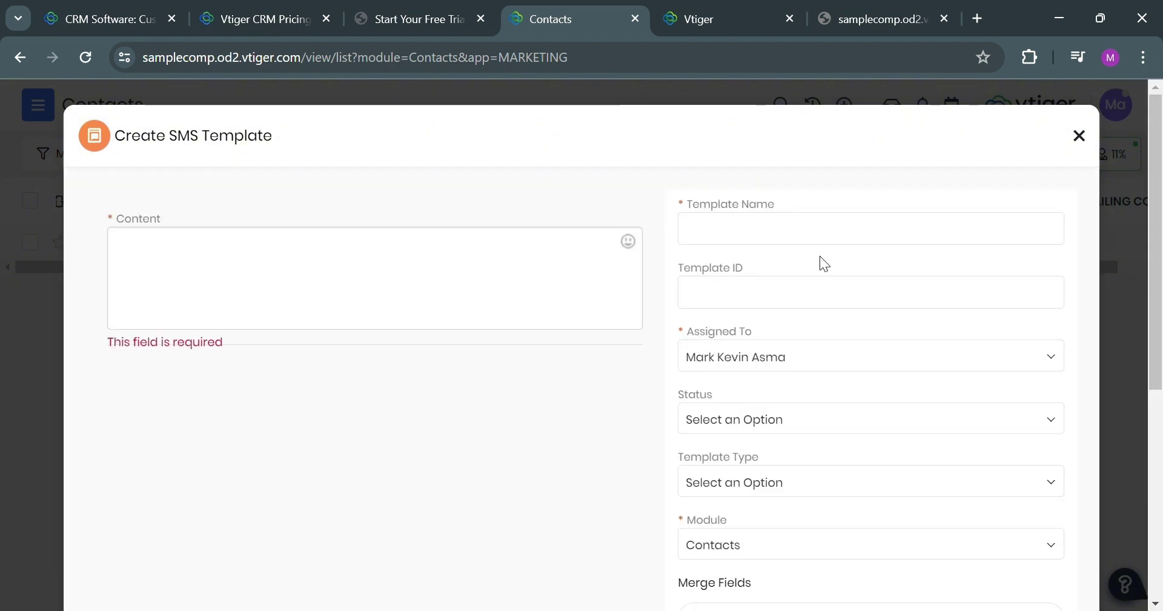
Review the SMS template fields and merge fields, then reload with F5 to discard it.
{"action": "scroll", "coordinate": [821, 257], "scroll_direction": "down", "scroll_amount": 4}
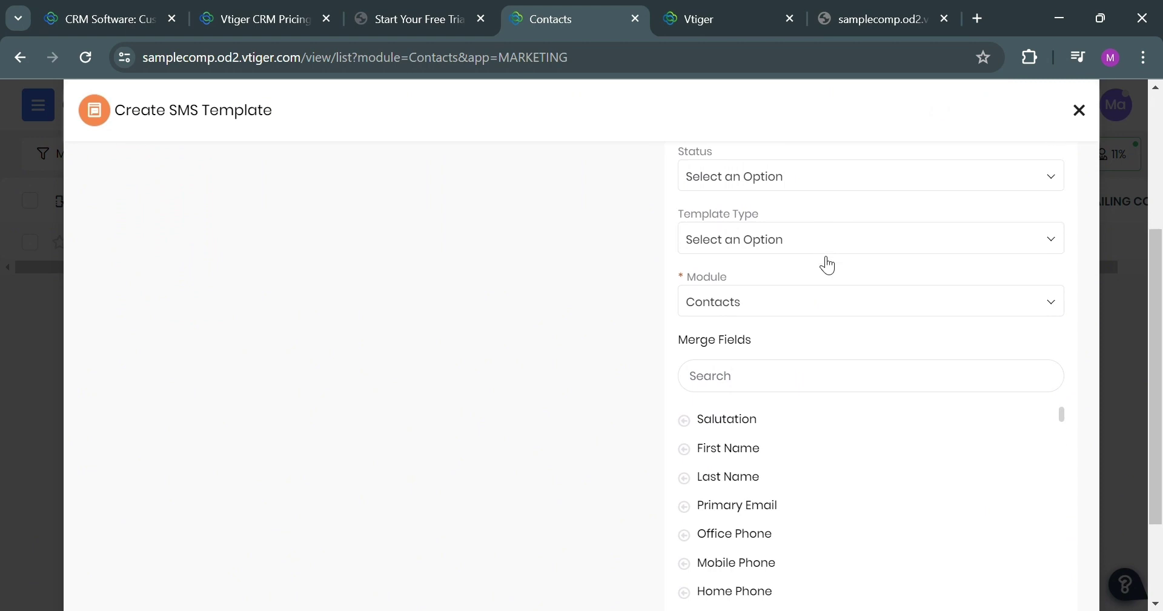
{"action": "scroll", "coordinate": [827, 264], "scroll_direction": "down", "scroll_amount": 3}
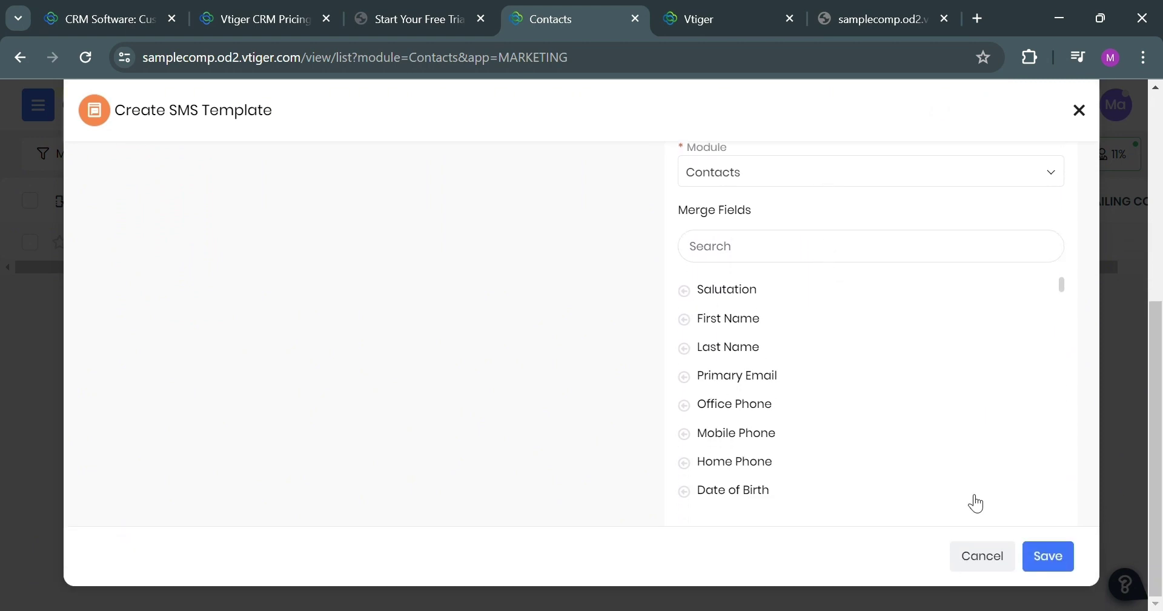
{"action": "scroll", "coordinate": [879, 433], "scroll_direction": "up", "scroll_amount": 2}
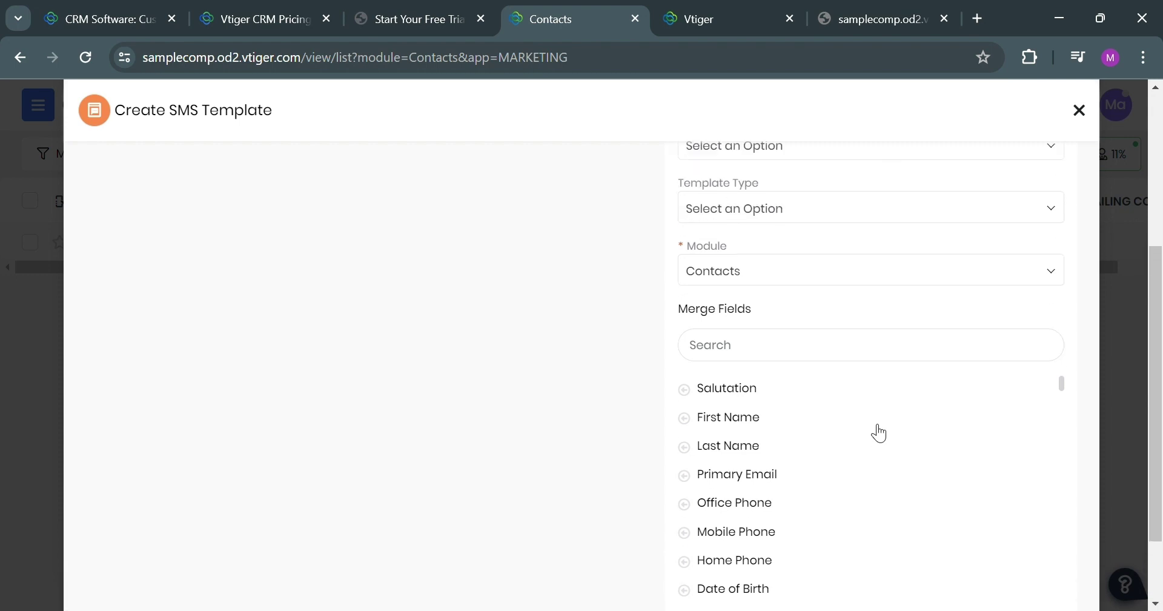
{"action": "scroll", "coordinate": [880, 433], "scroll_direction": "up", "scroll_amount": 5}
{"action": "key", "text": "F5"}
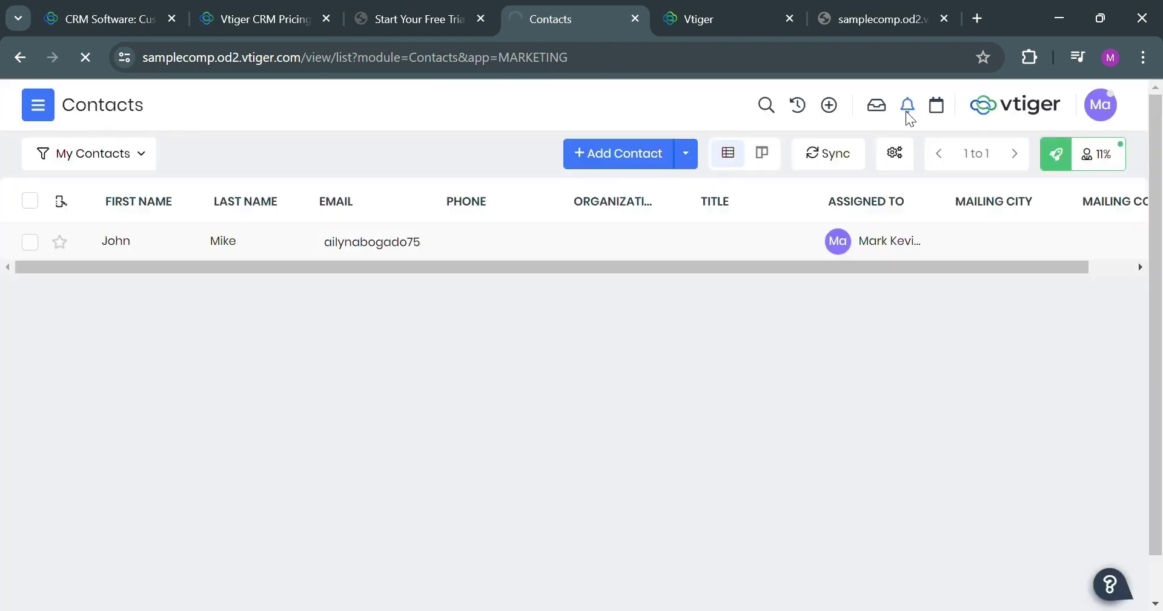